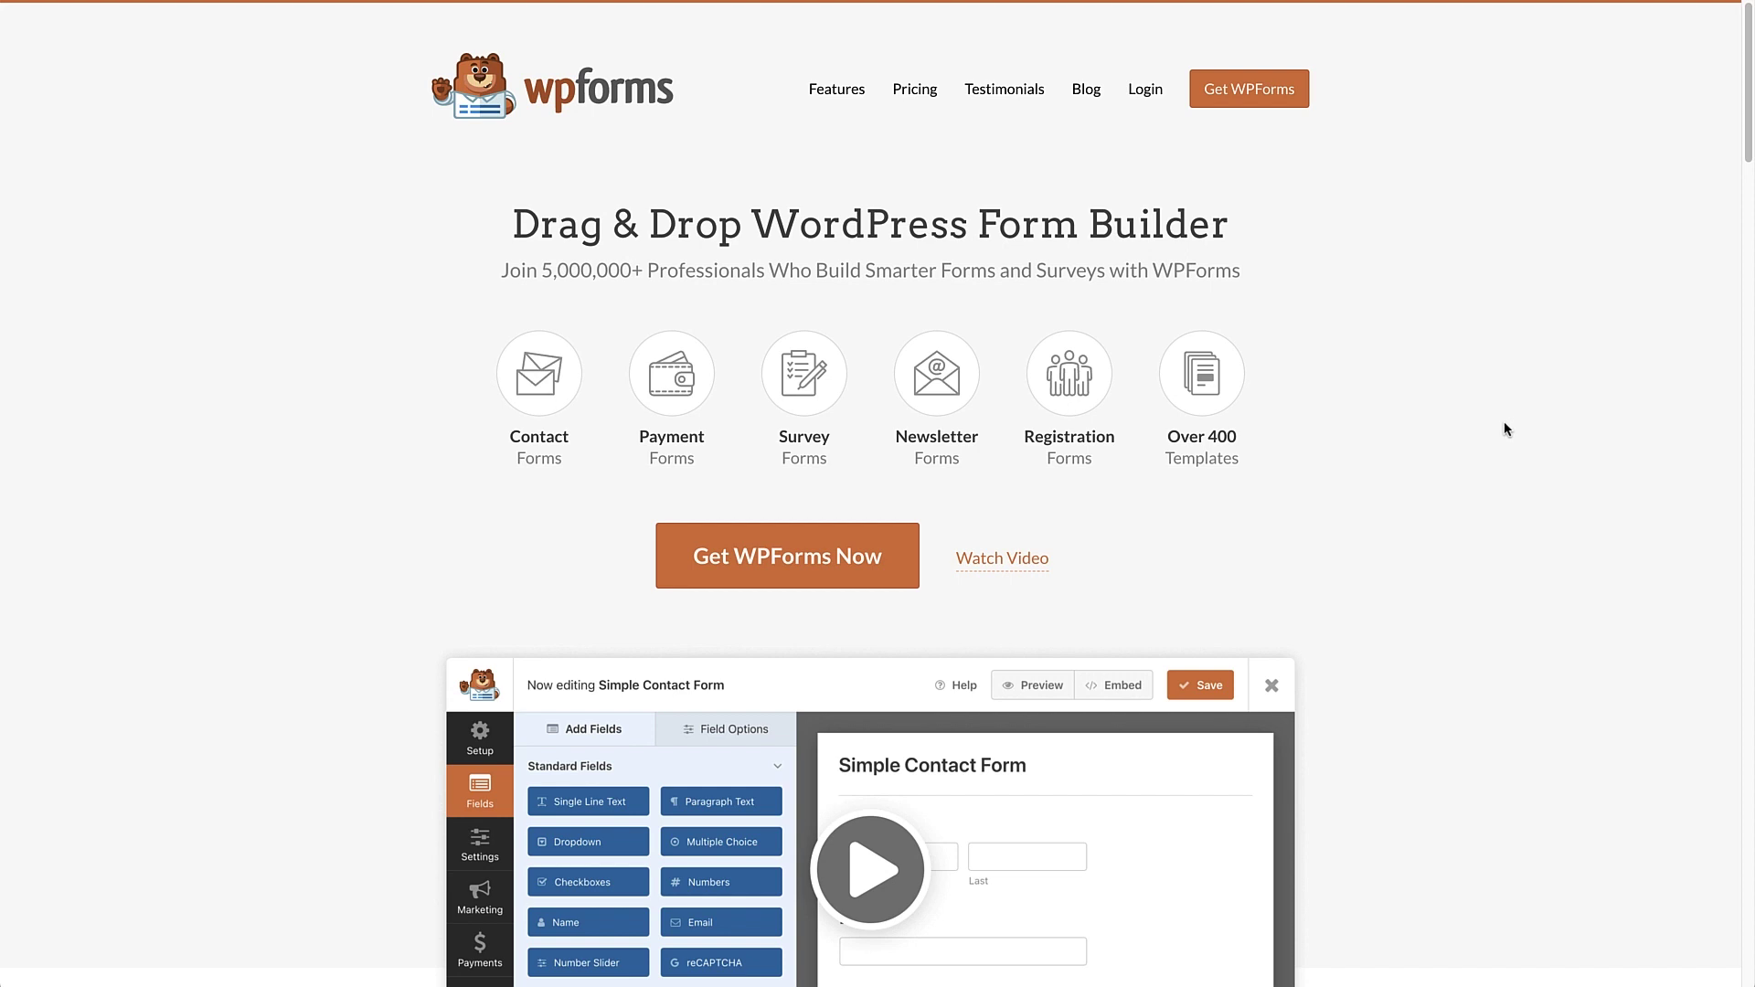
Go from the WPForms pricing plans to the account's Downloads and license page.
left_click(860, 575)
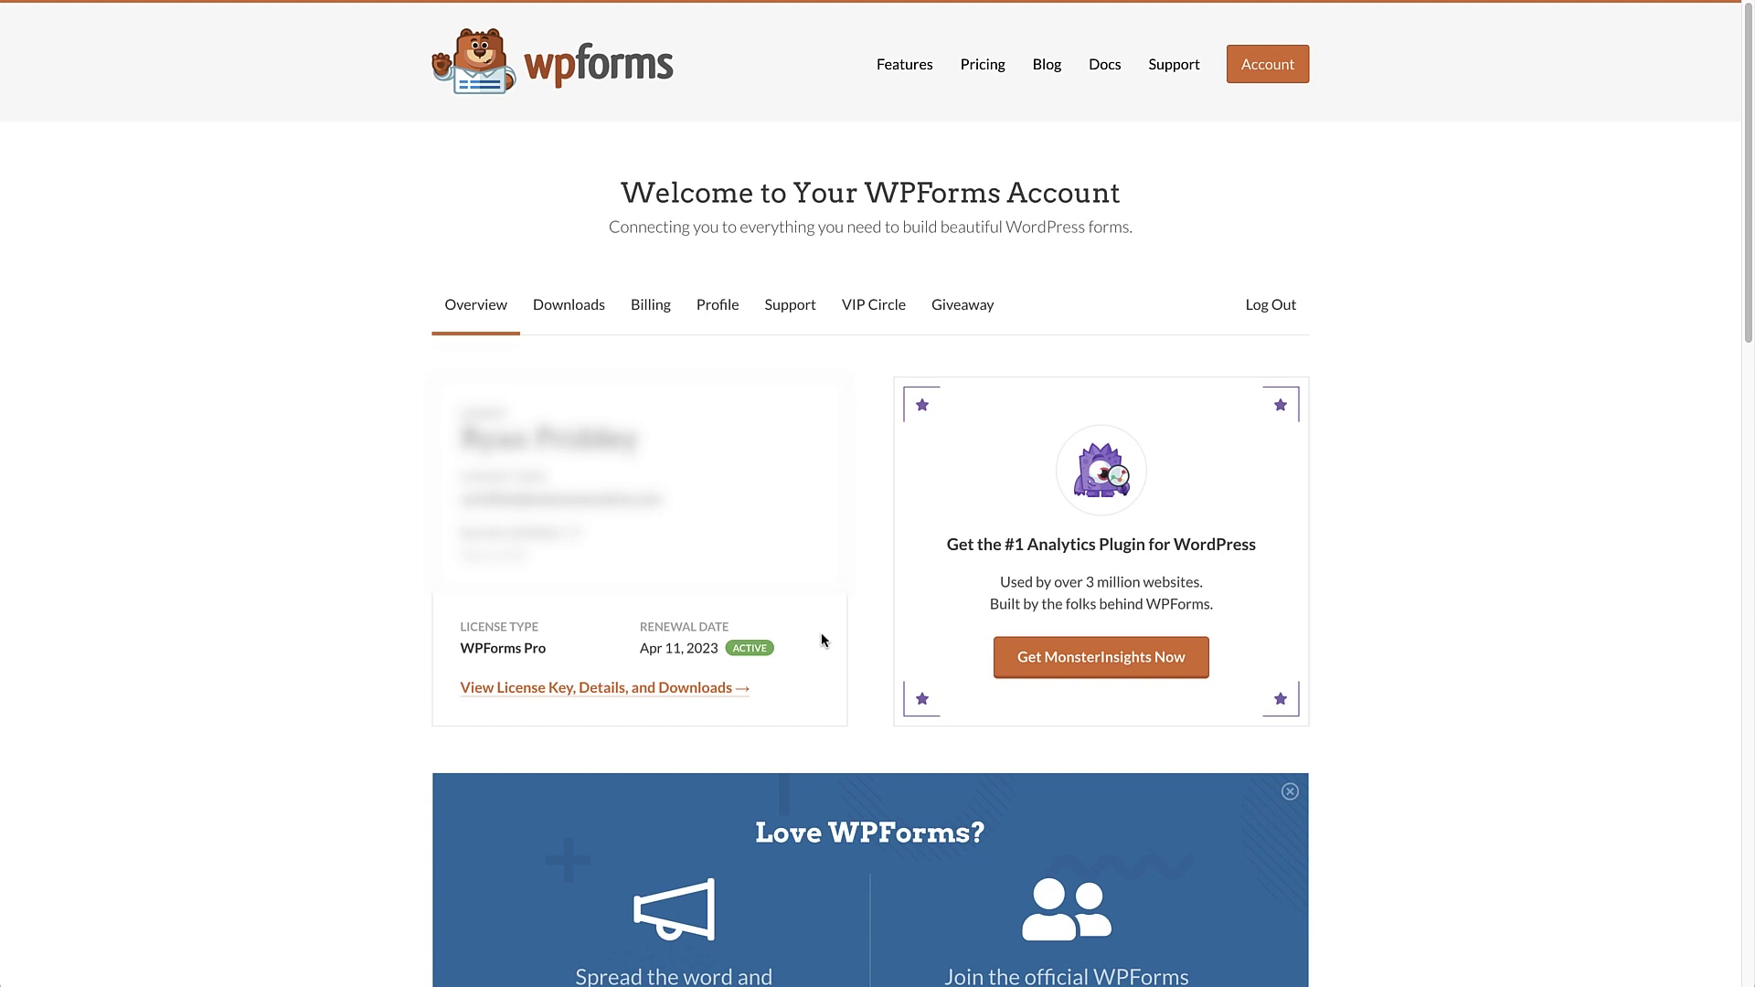
left_click(596, 309)
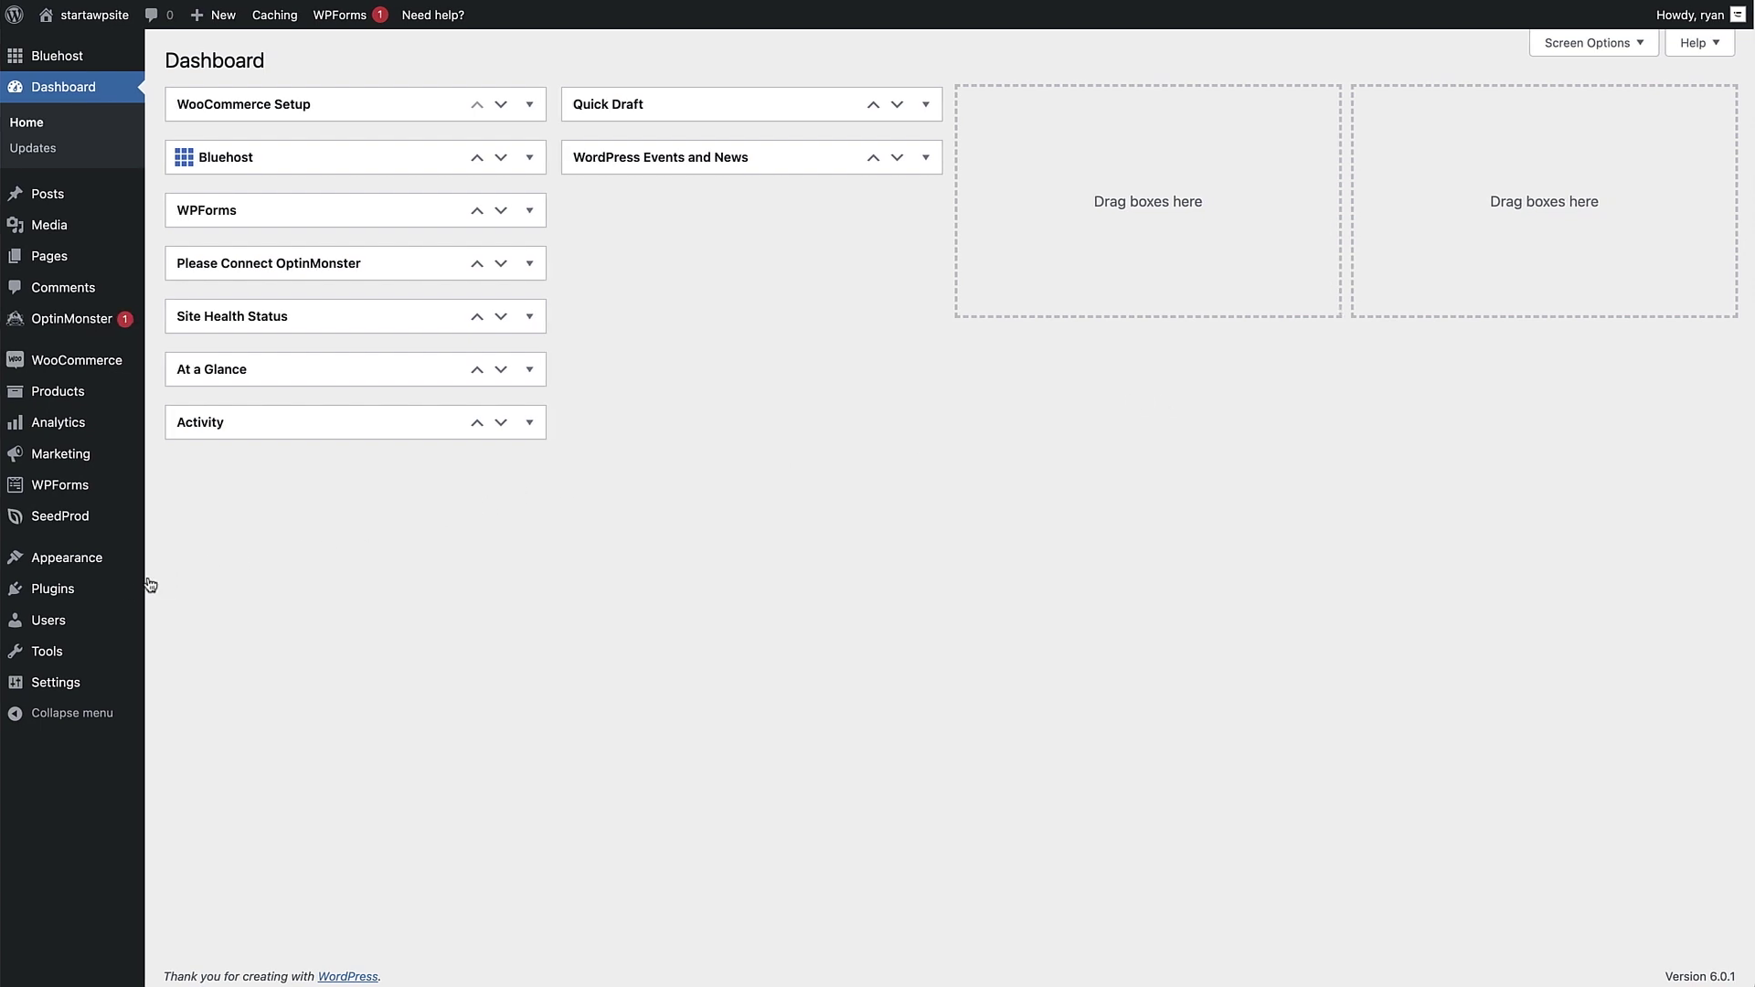
Upload wpforms.zip under Plugins > Add New, install it and activate WPForms.
mouse_move(102, 593)
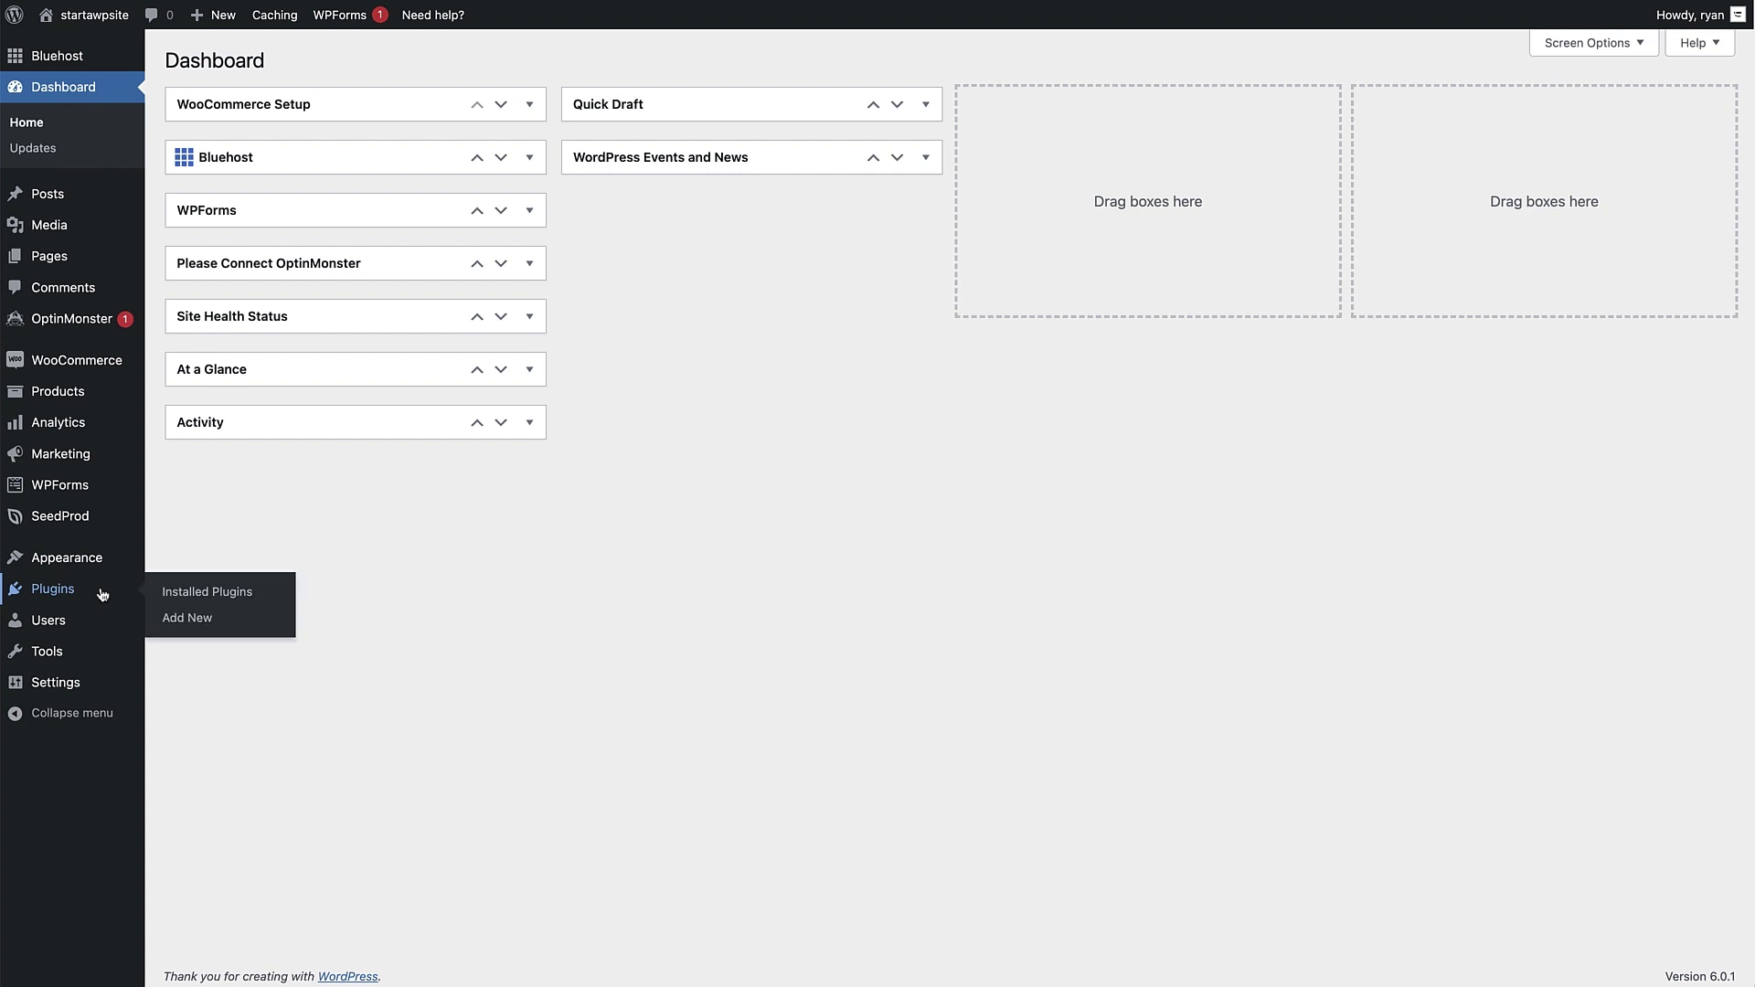
left_click(180, 619)
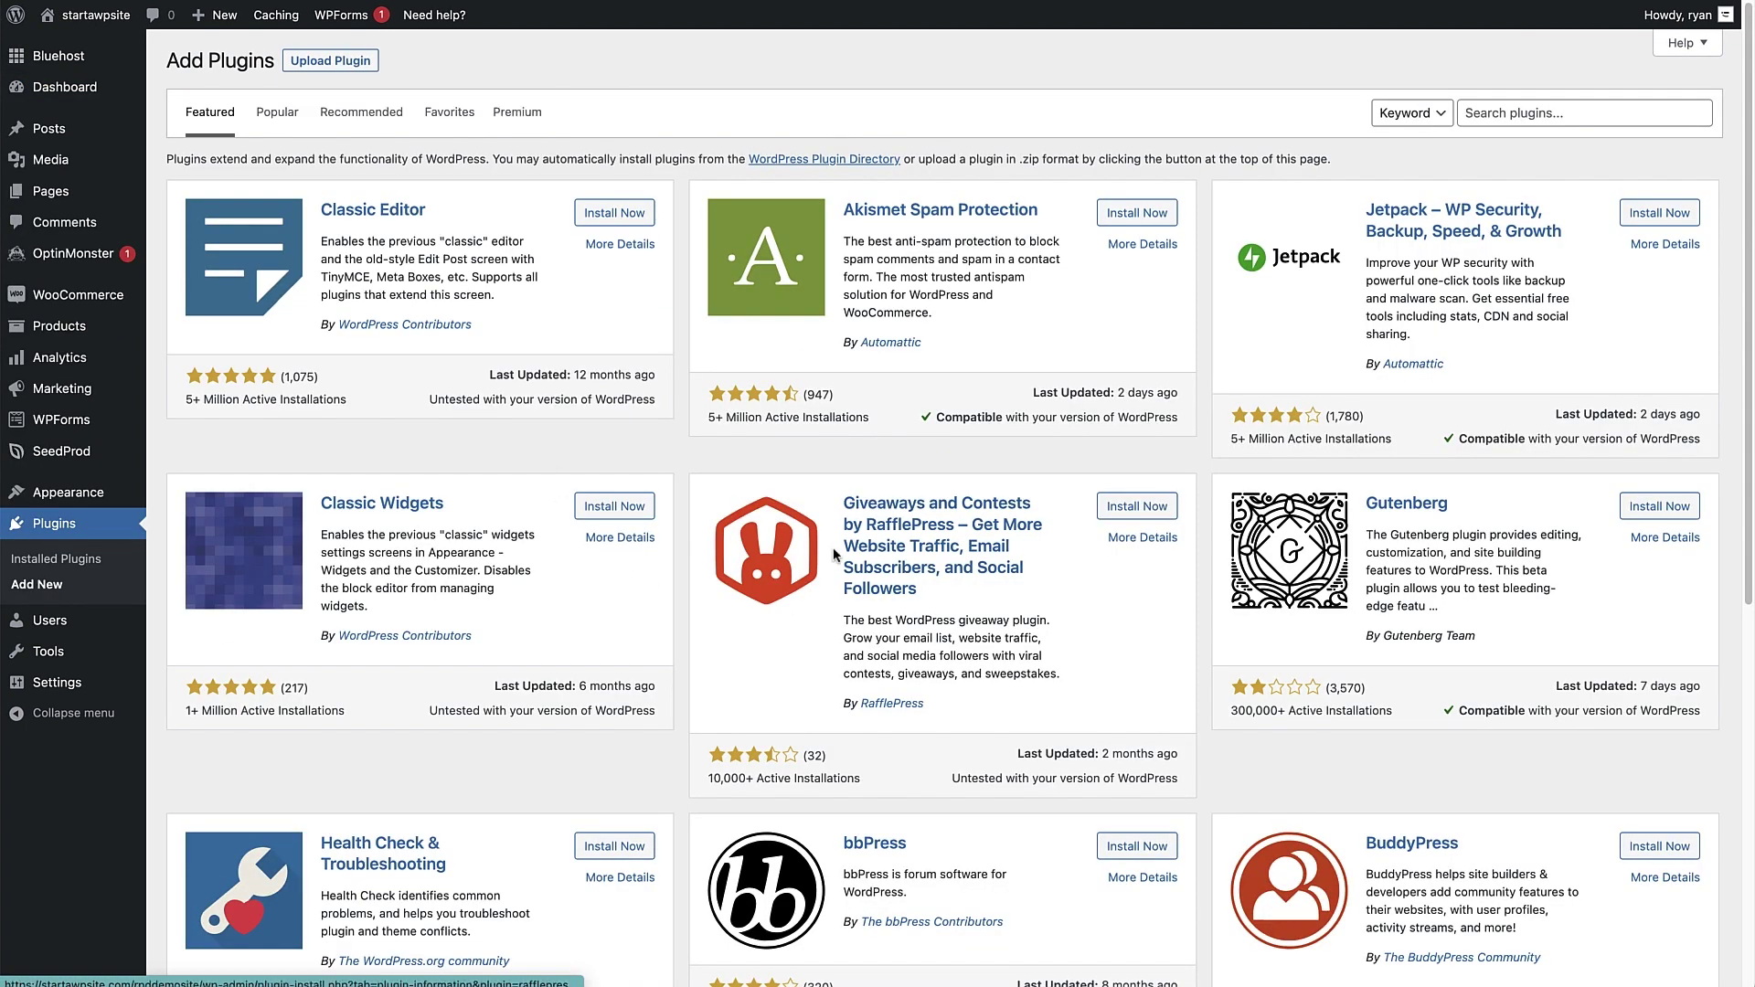
left_click(355, 68)
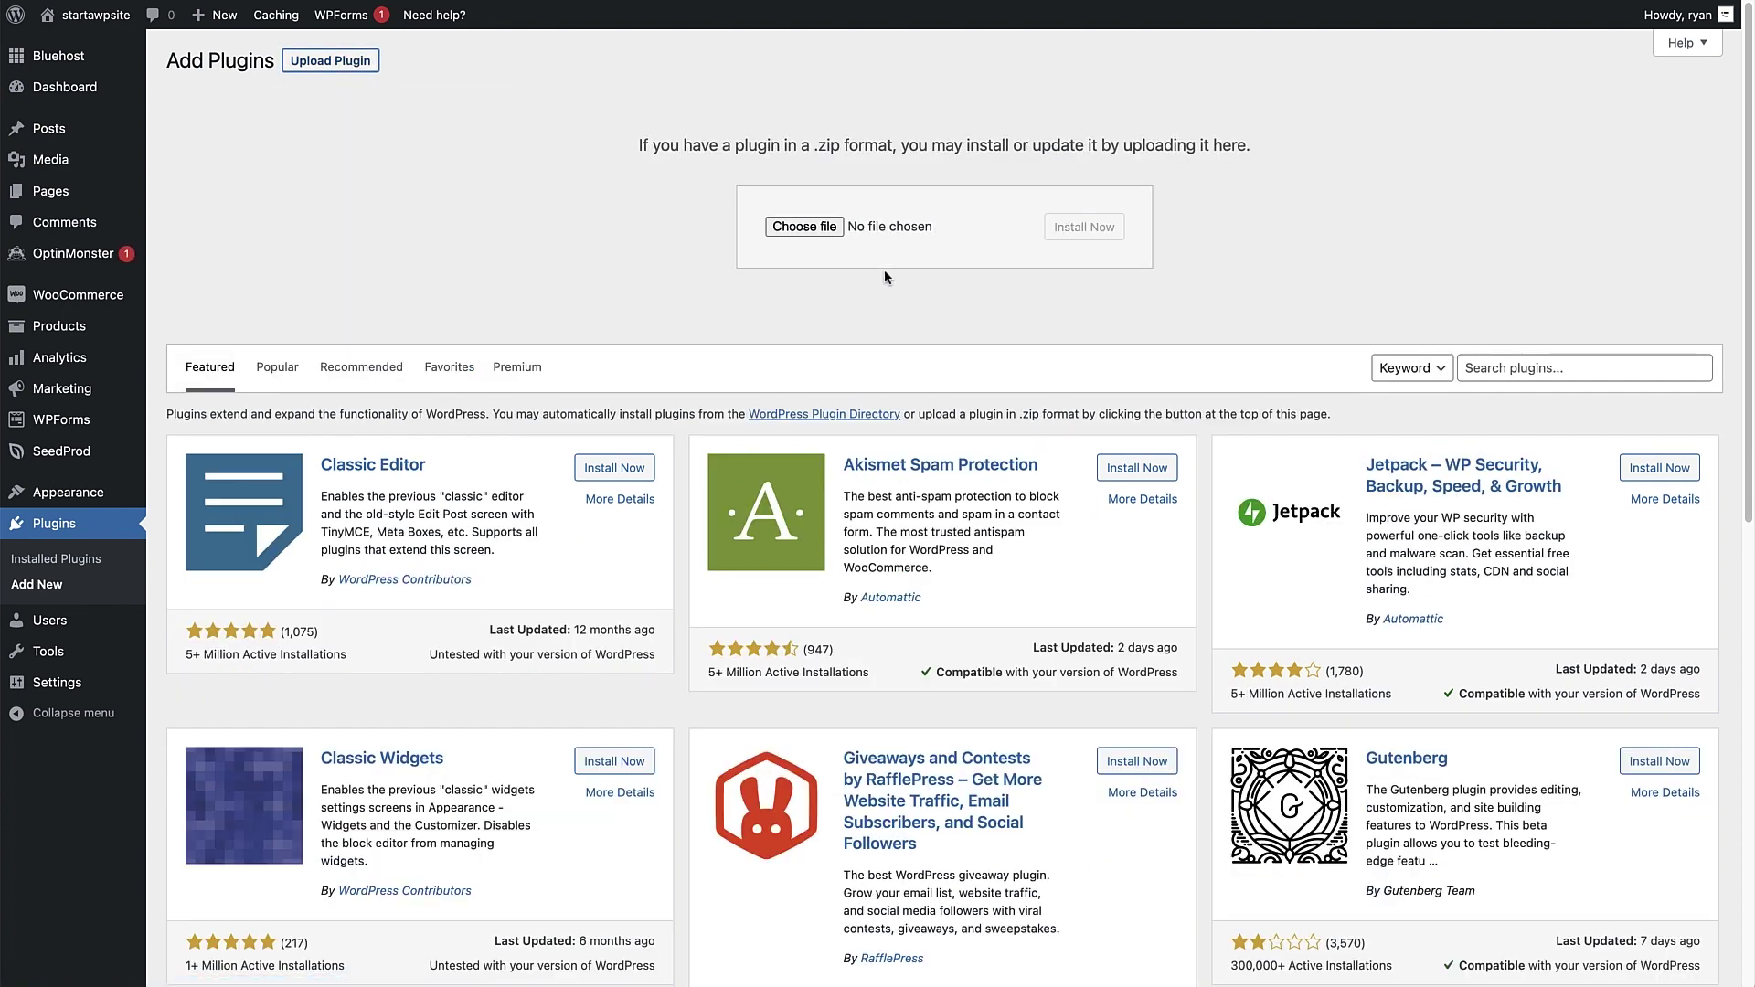
left_click(804, 227)
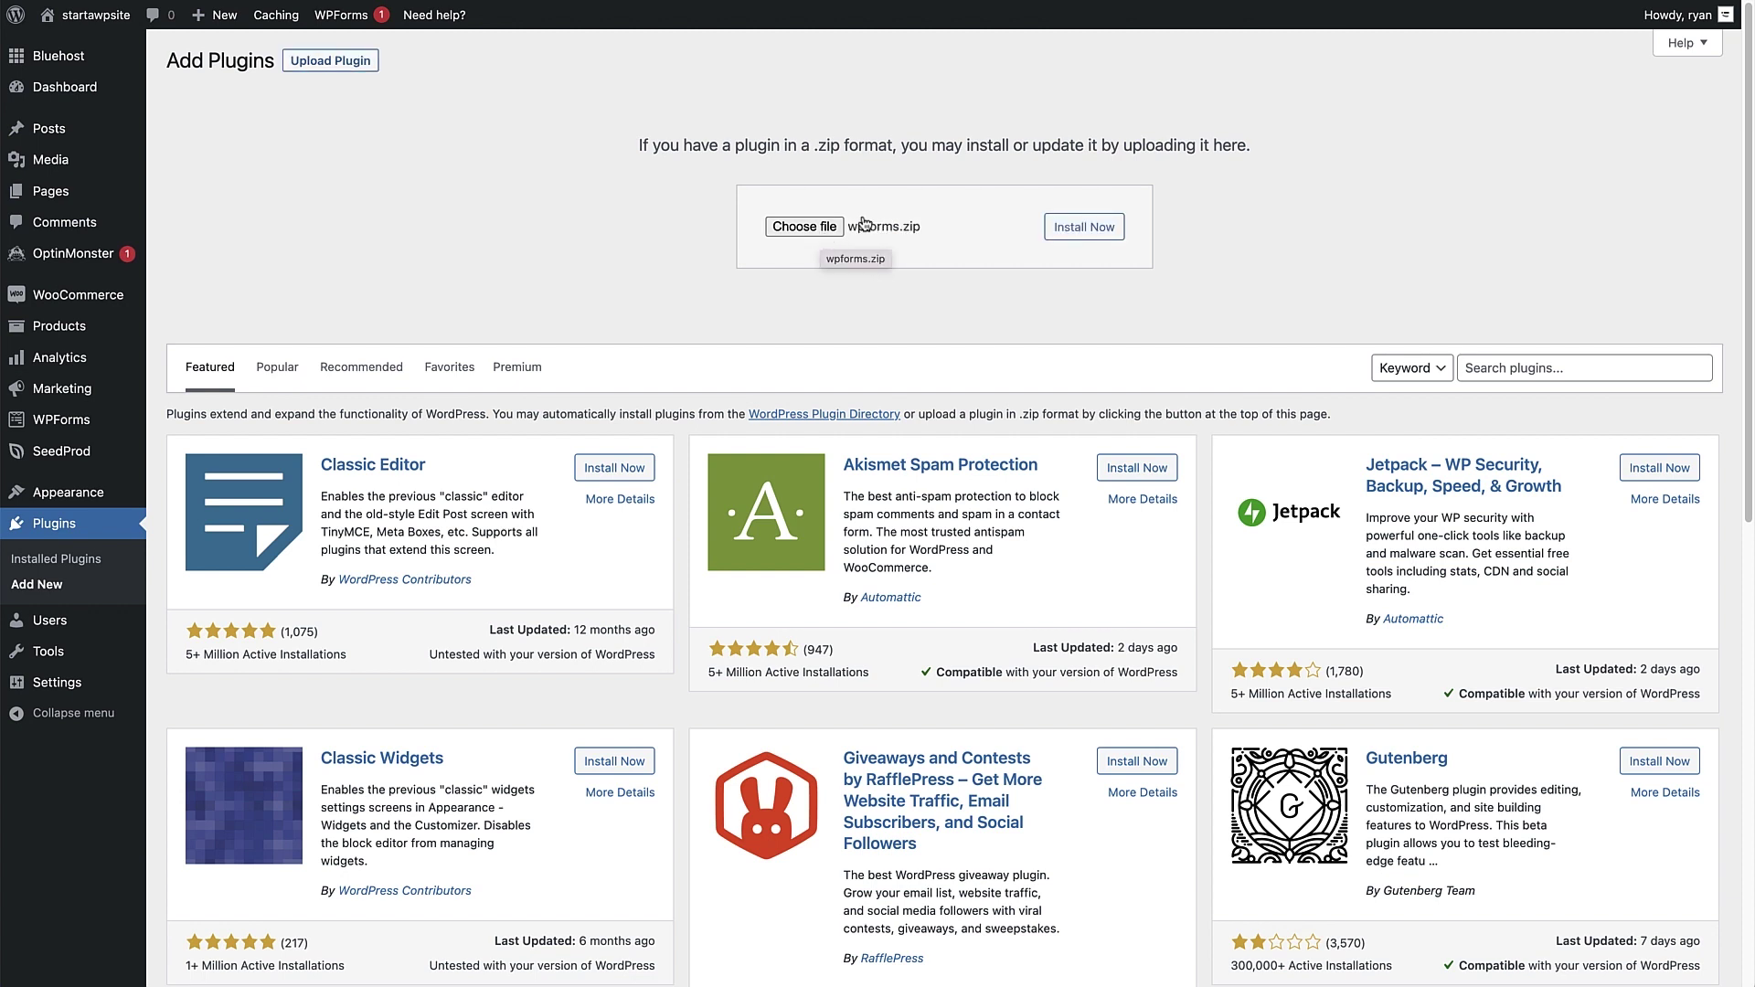
left_click(1076, 236)
left_click(1075, 236)
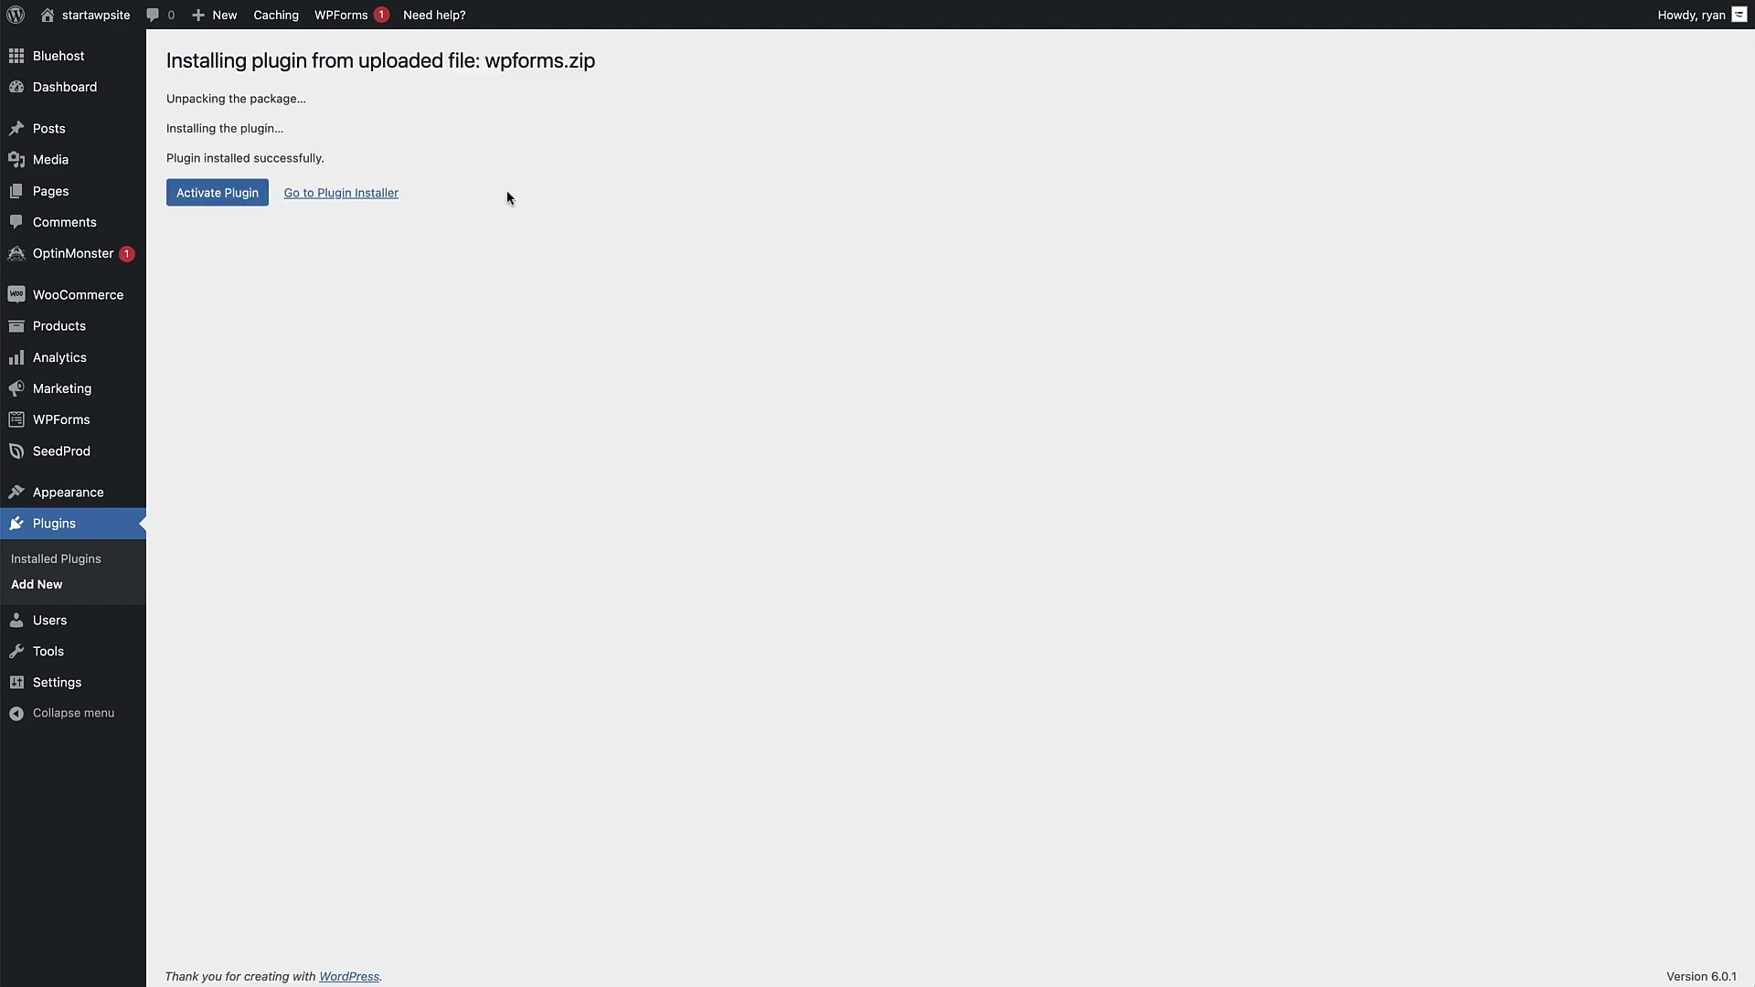
left_click(223, 195)
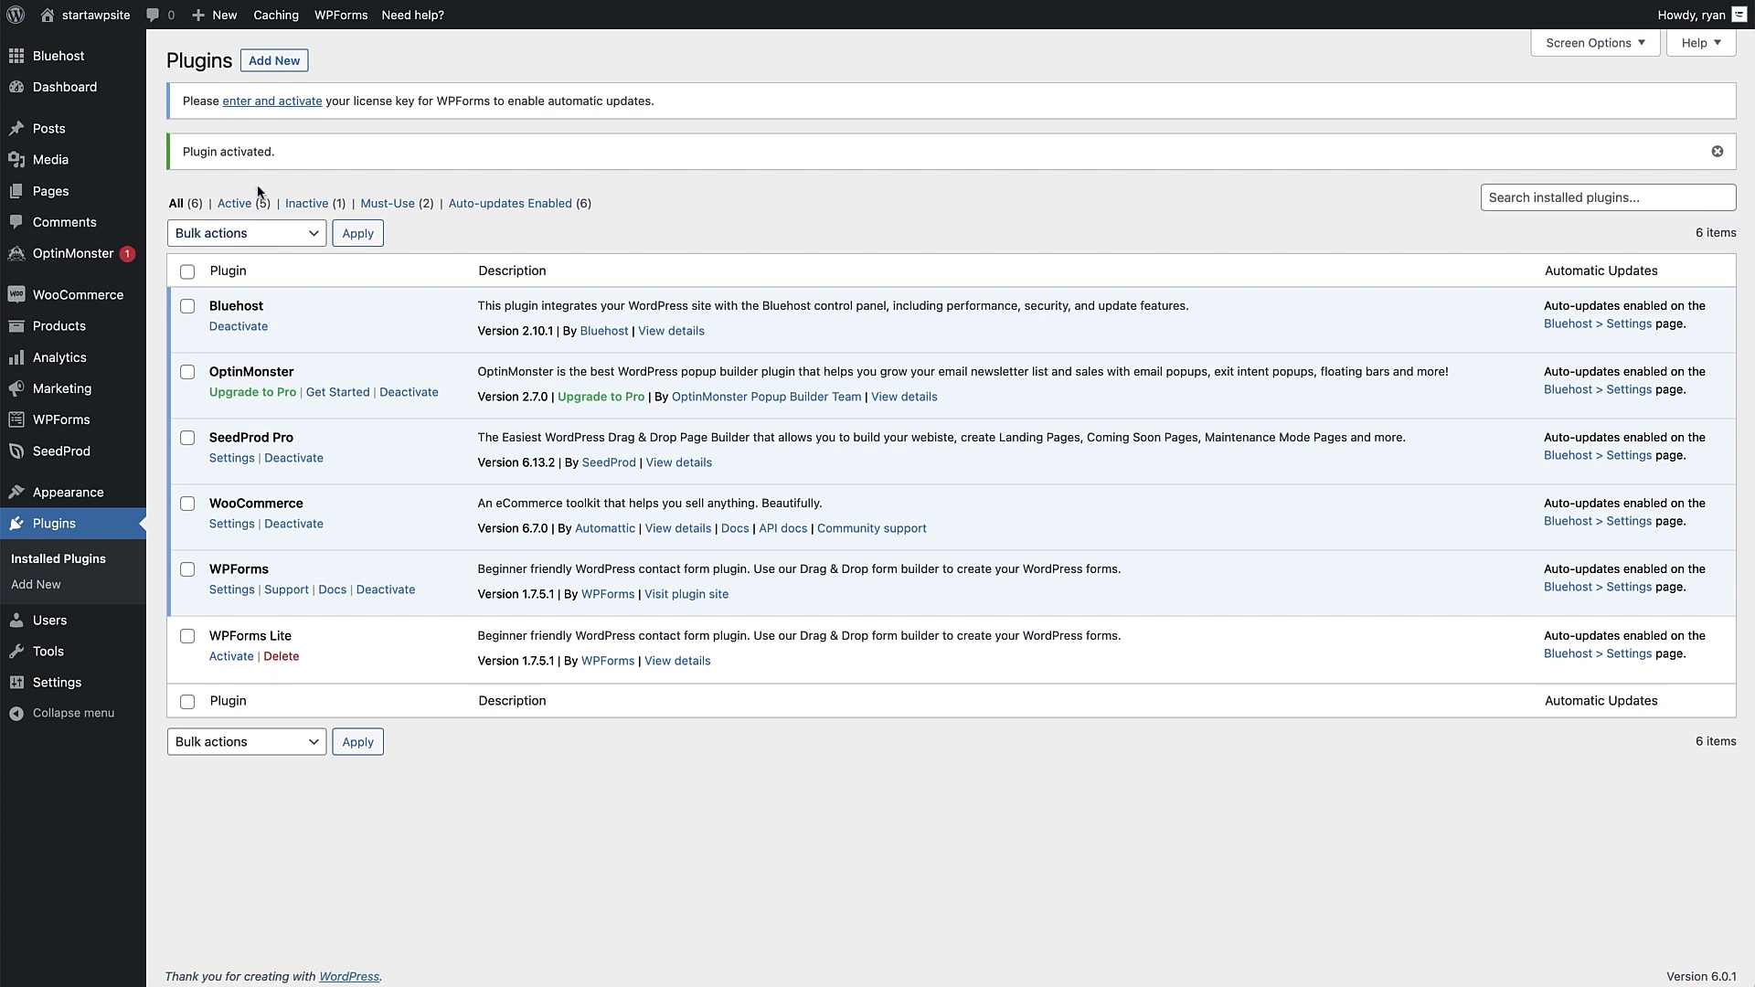
Enter and verify the WPForms license key, then open the WPForms Addons page.
left_click(287, 111)
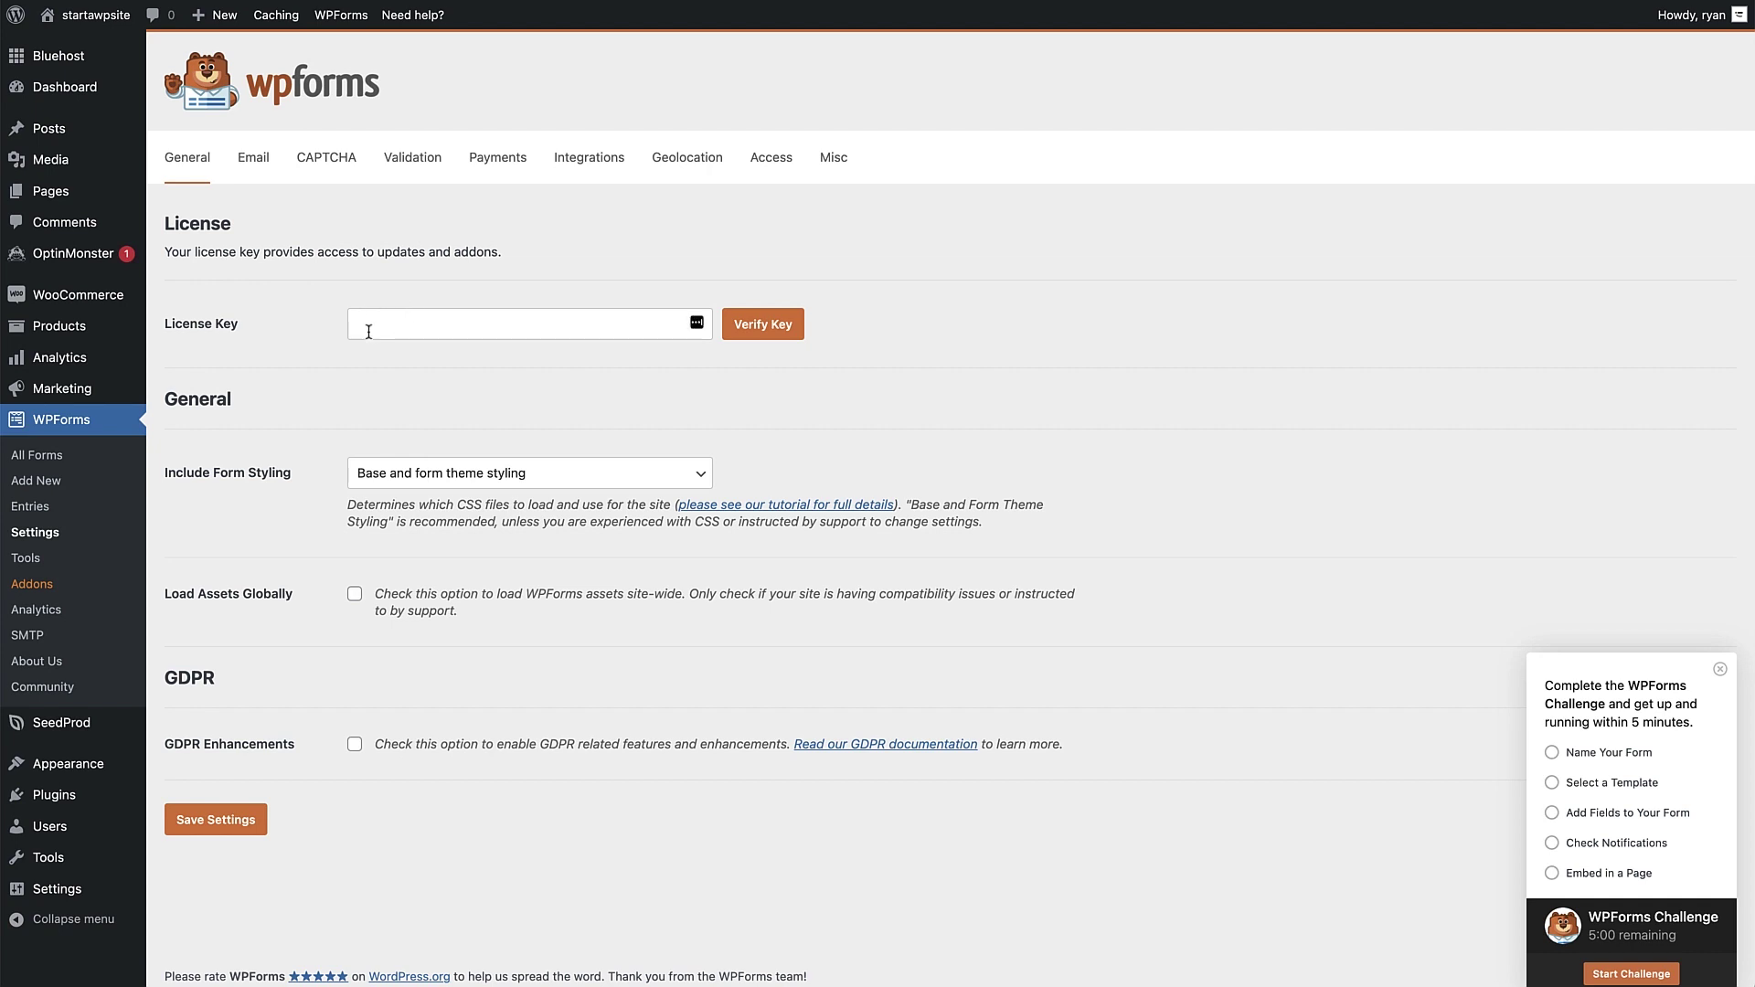
left_click(374, 331)
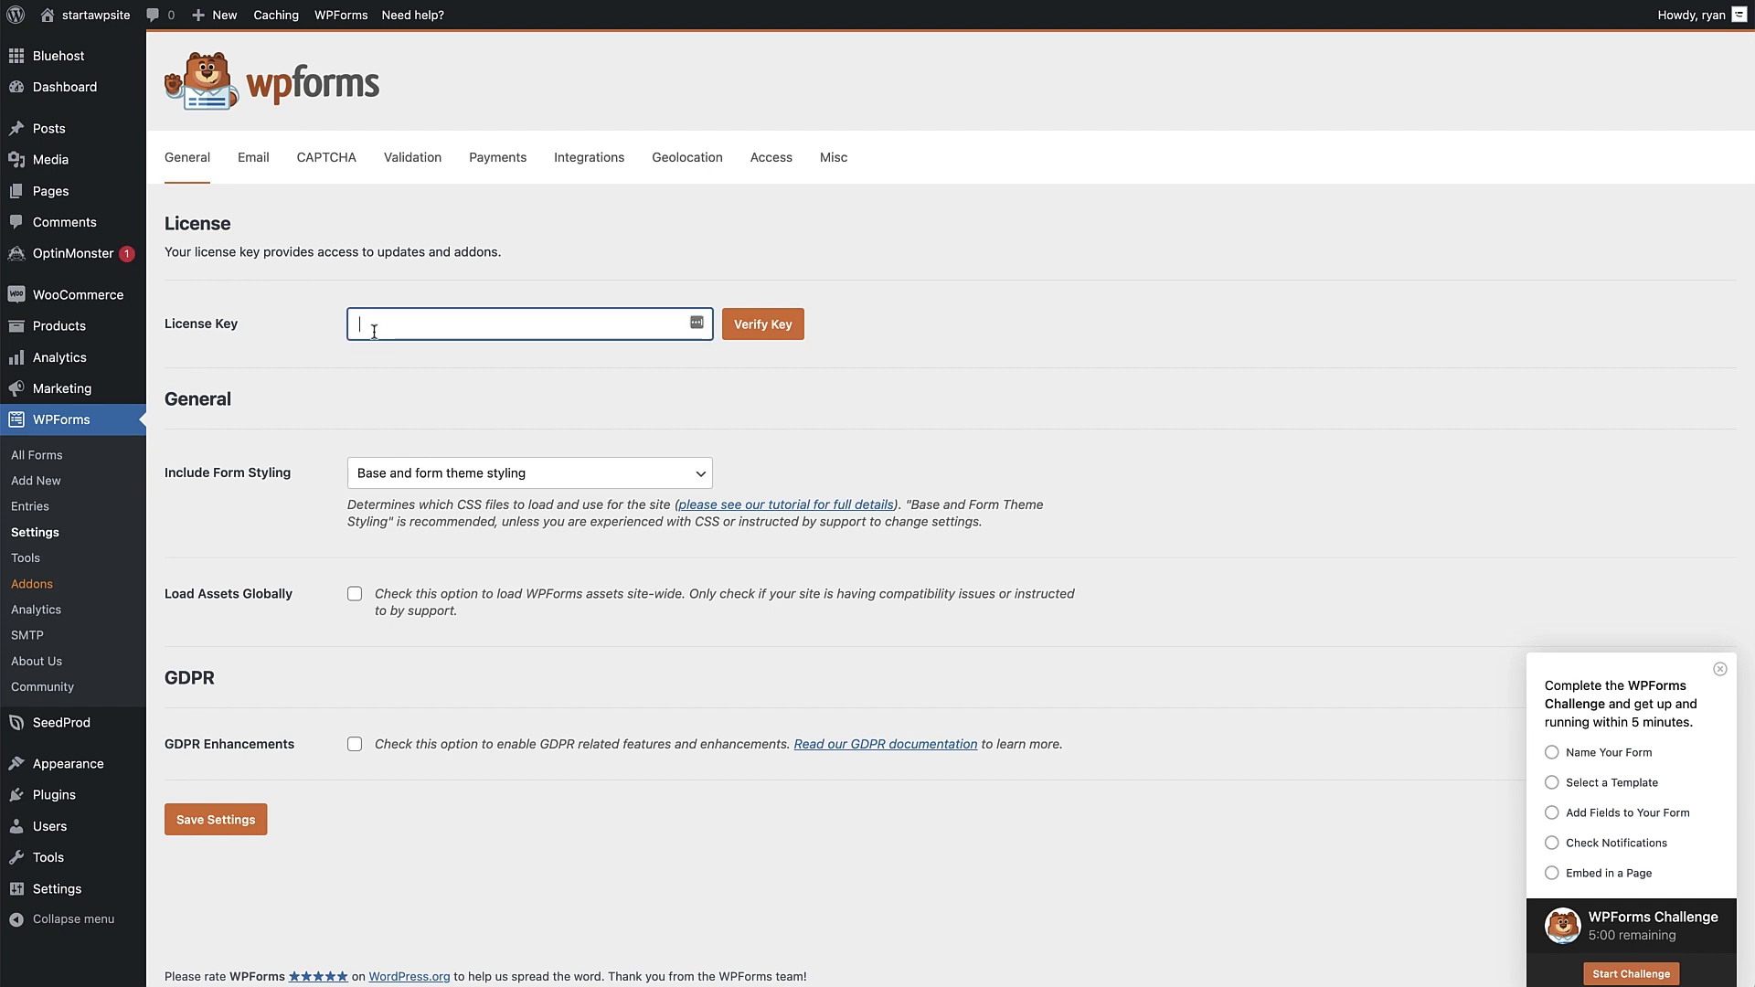
left_click(763, 324)
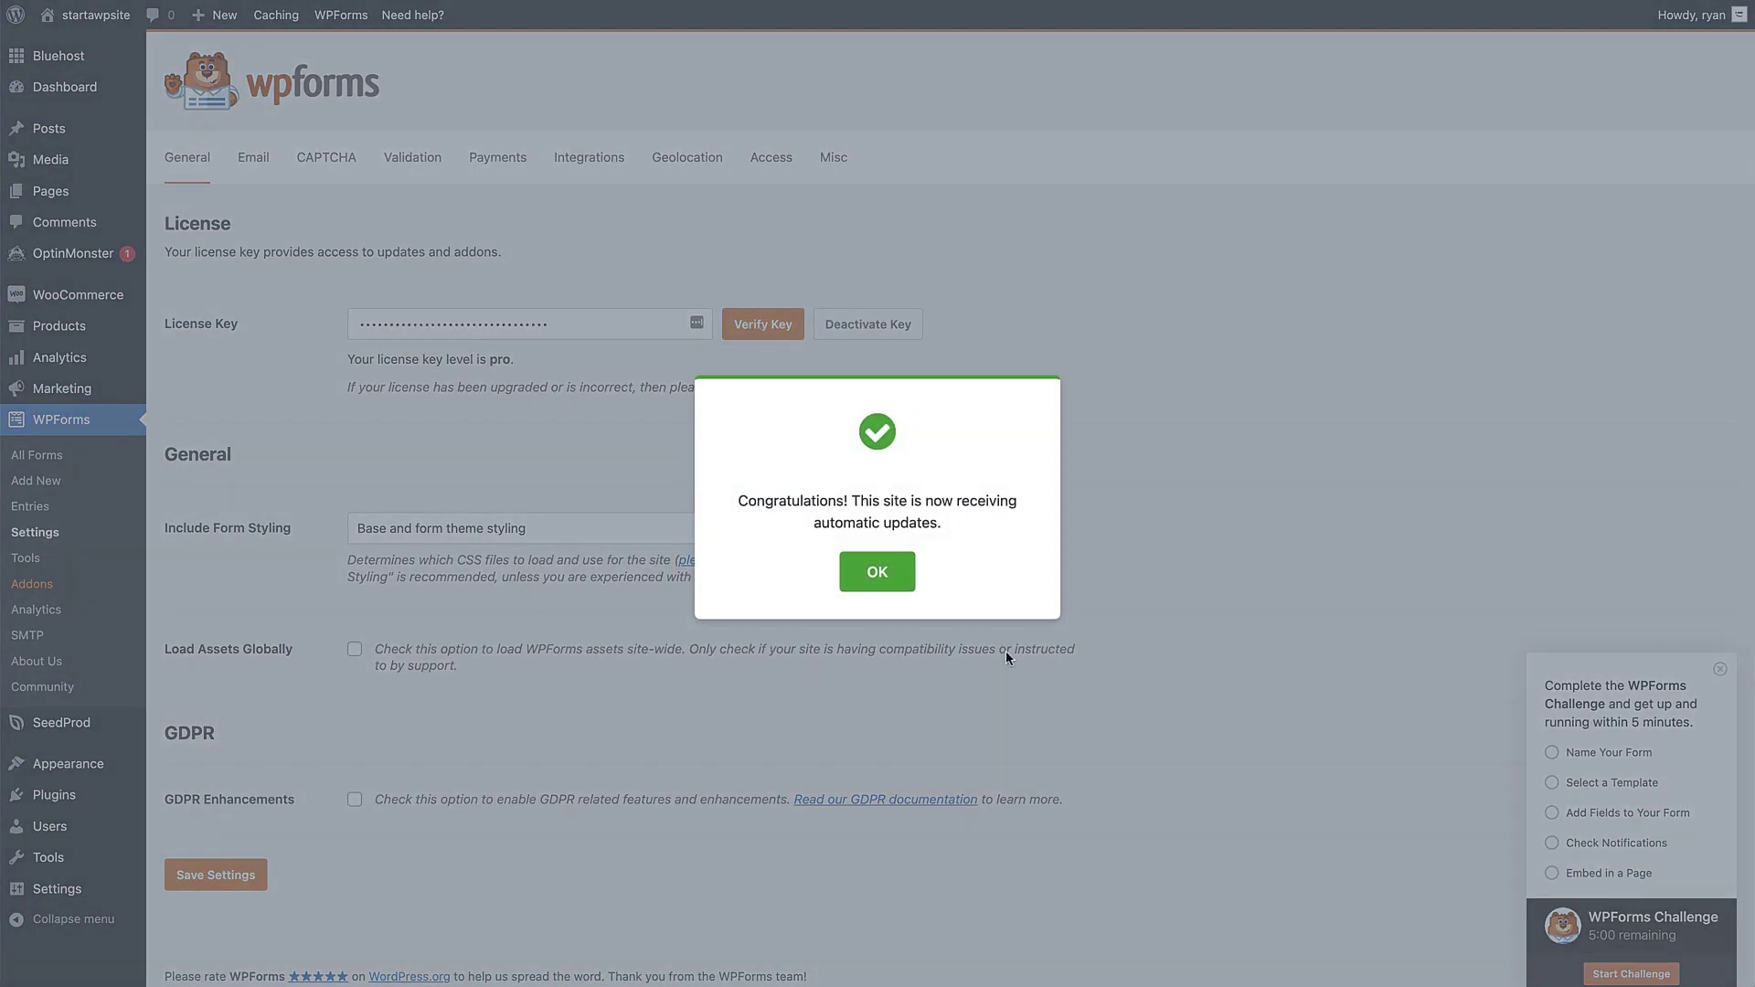
left_click(877, 573)
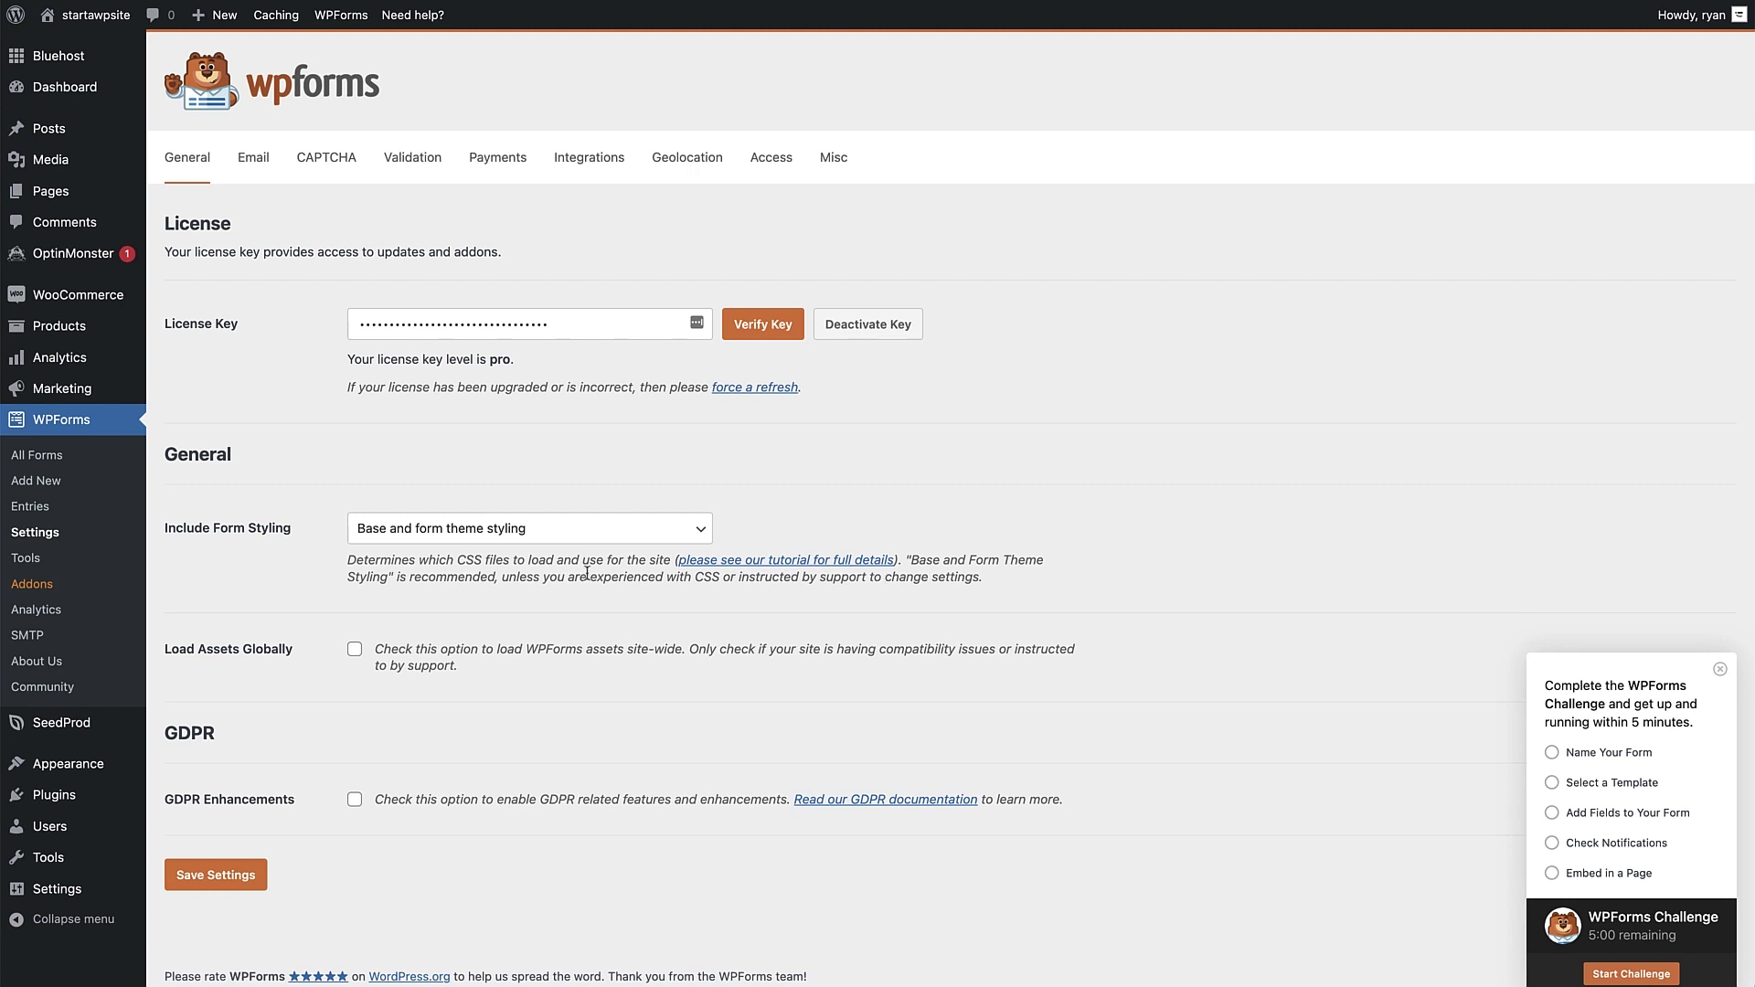
left_click(46, 589)
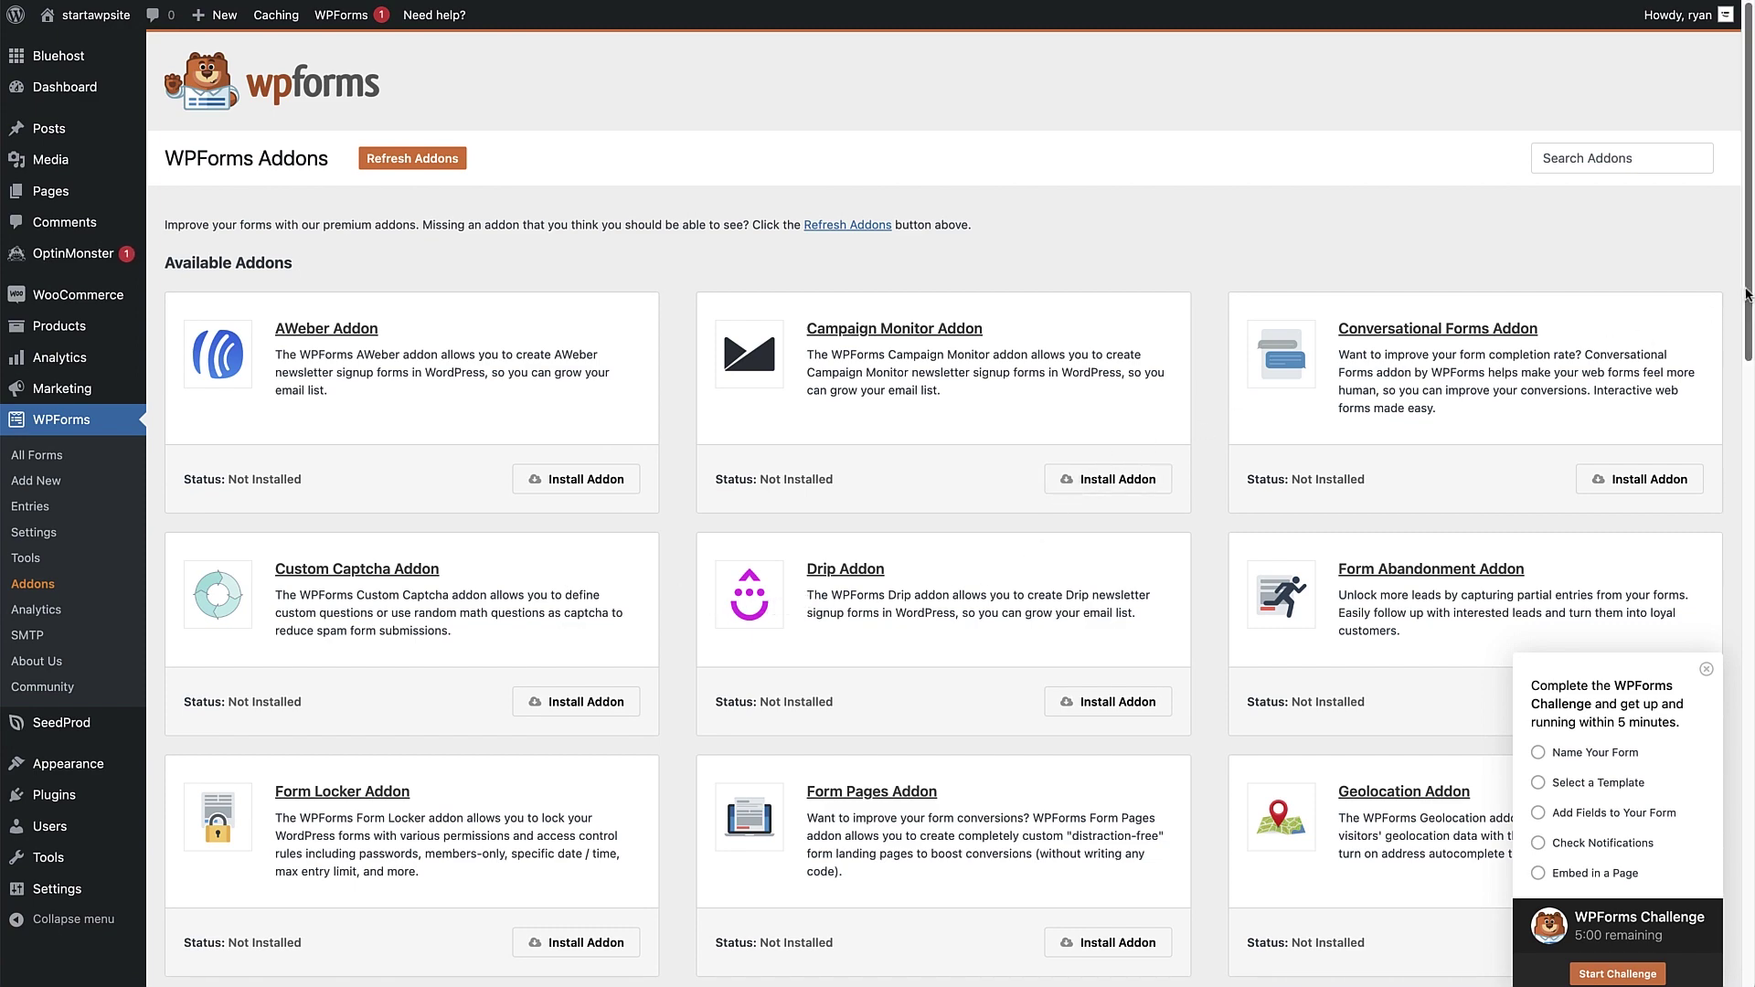
Scroll down to the User Journey Addon and install it.
scroll(1741, 301, "down", 3)
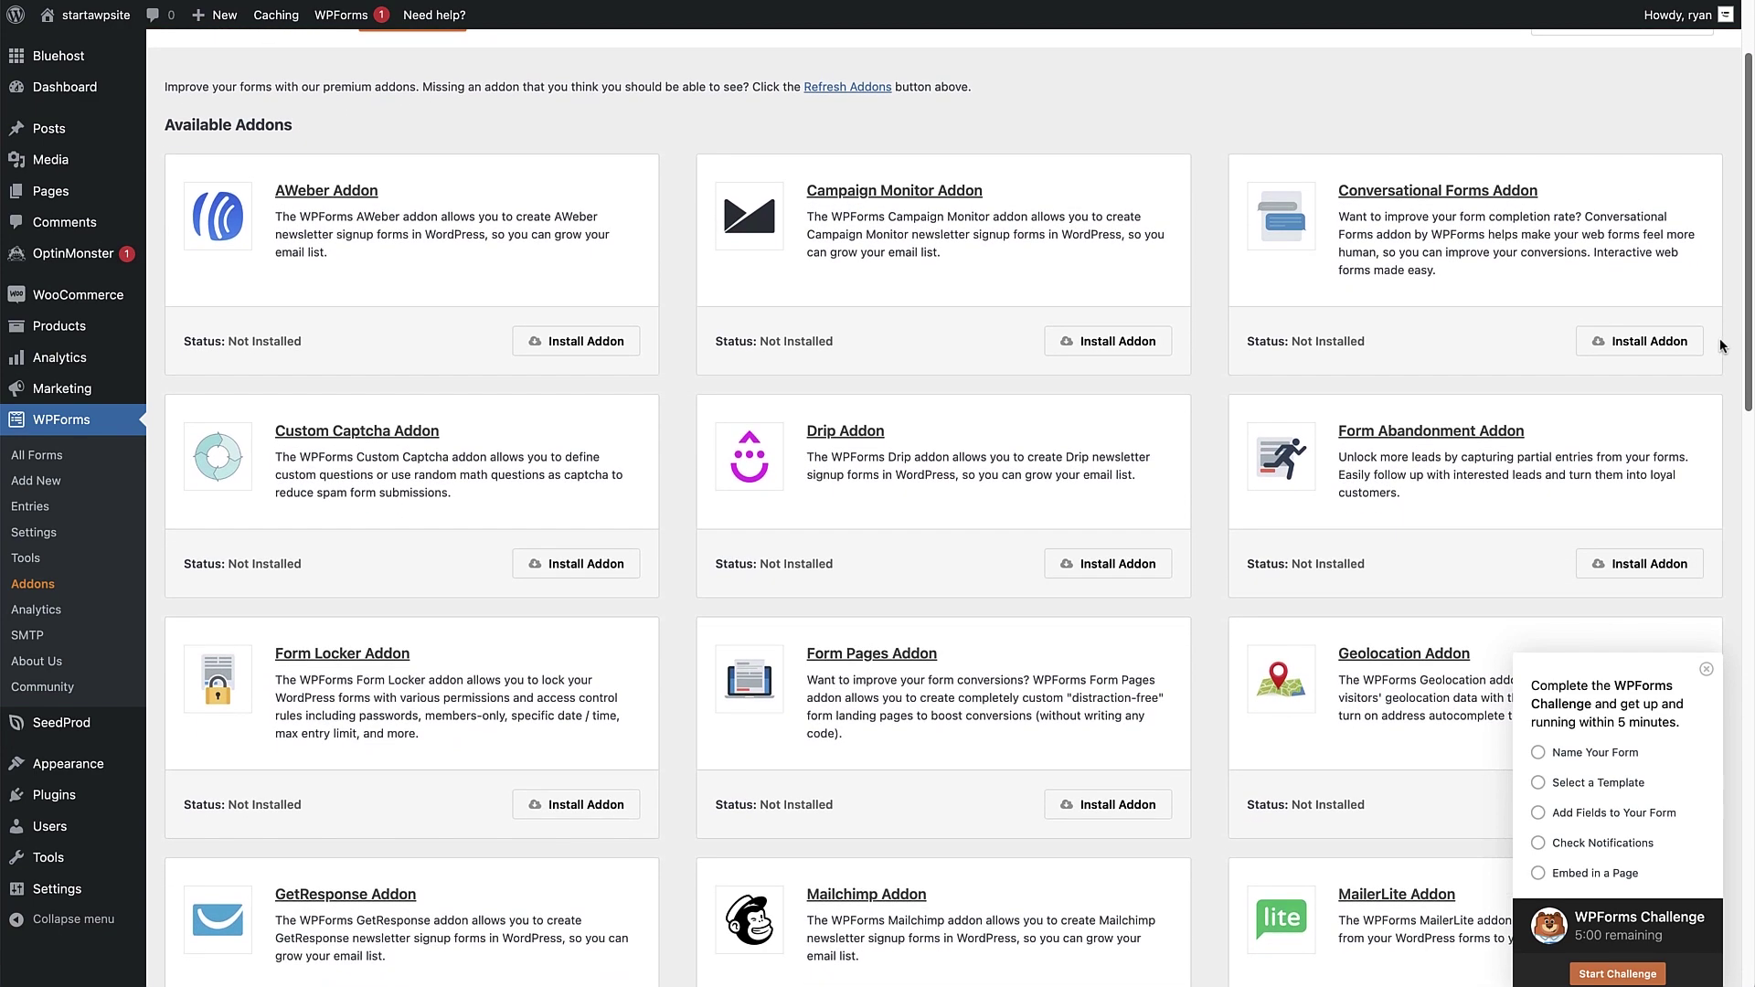
scroll(1708, 374, "down", 10)
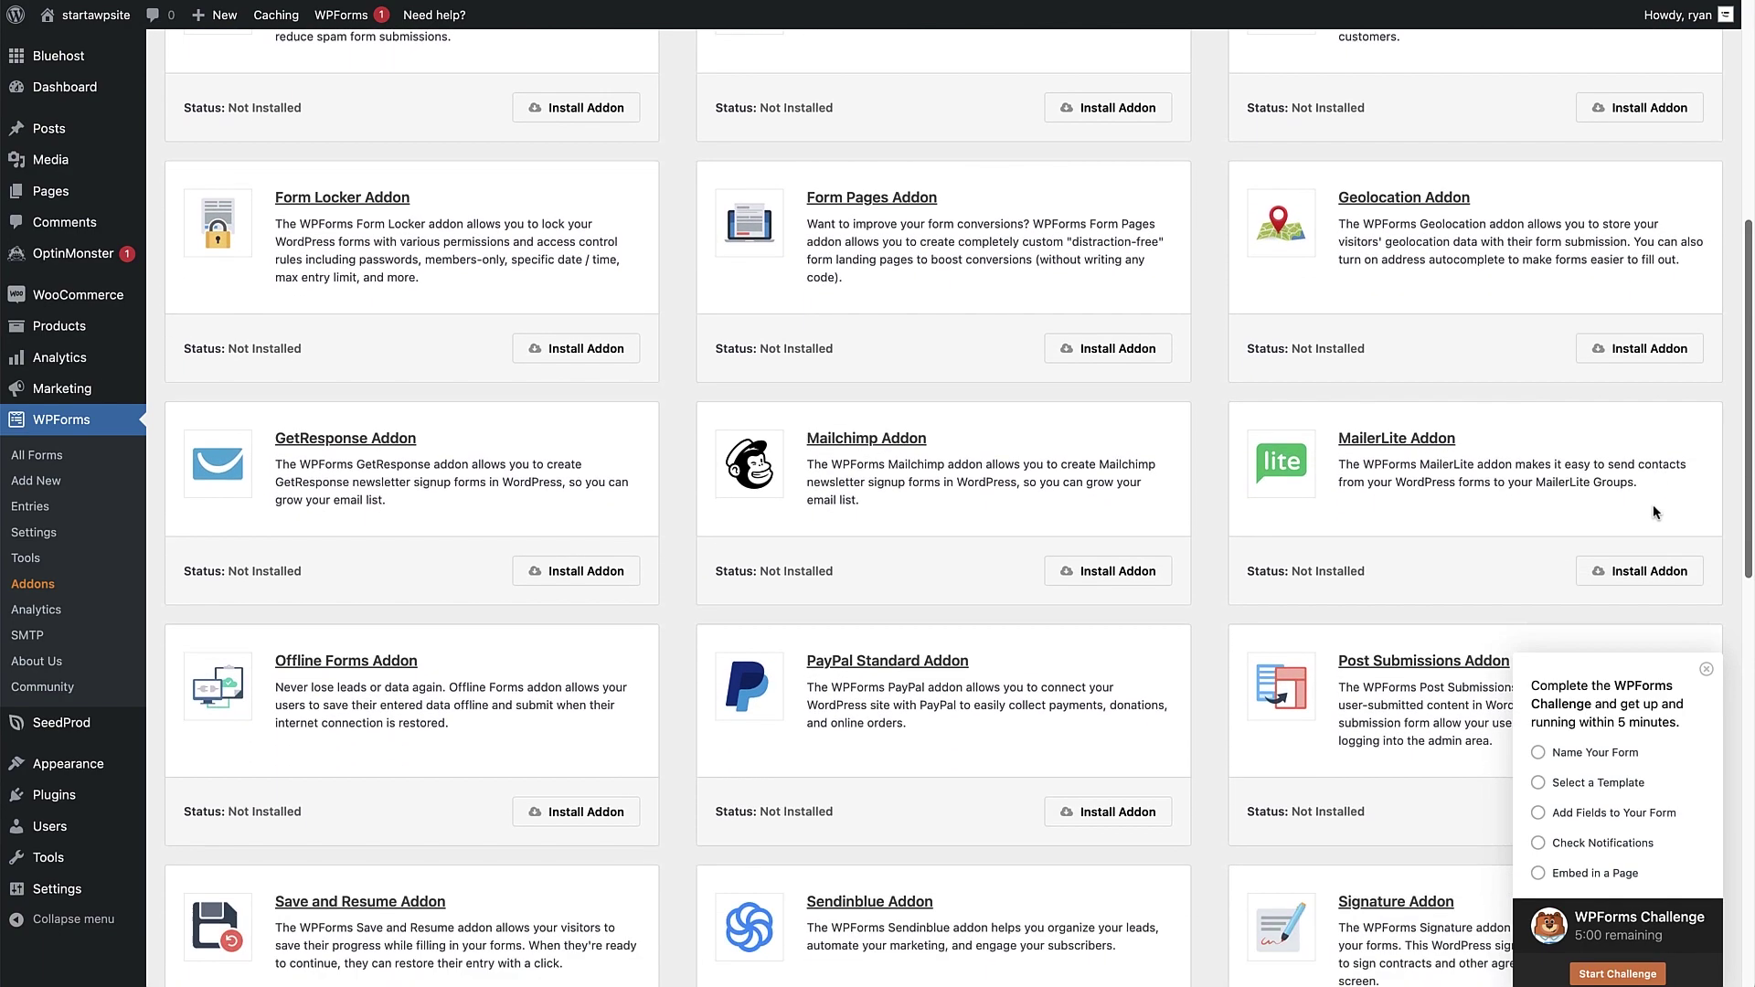
scroll(1594, 639, "down", 7)
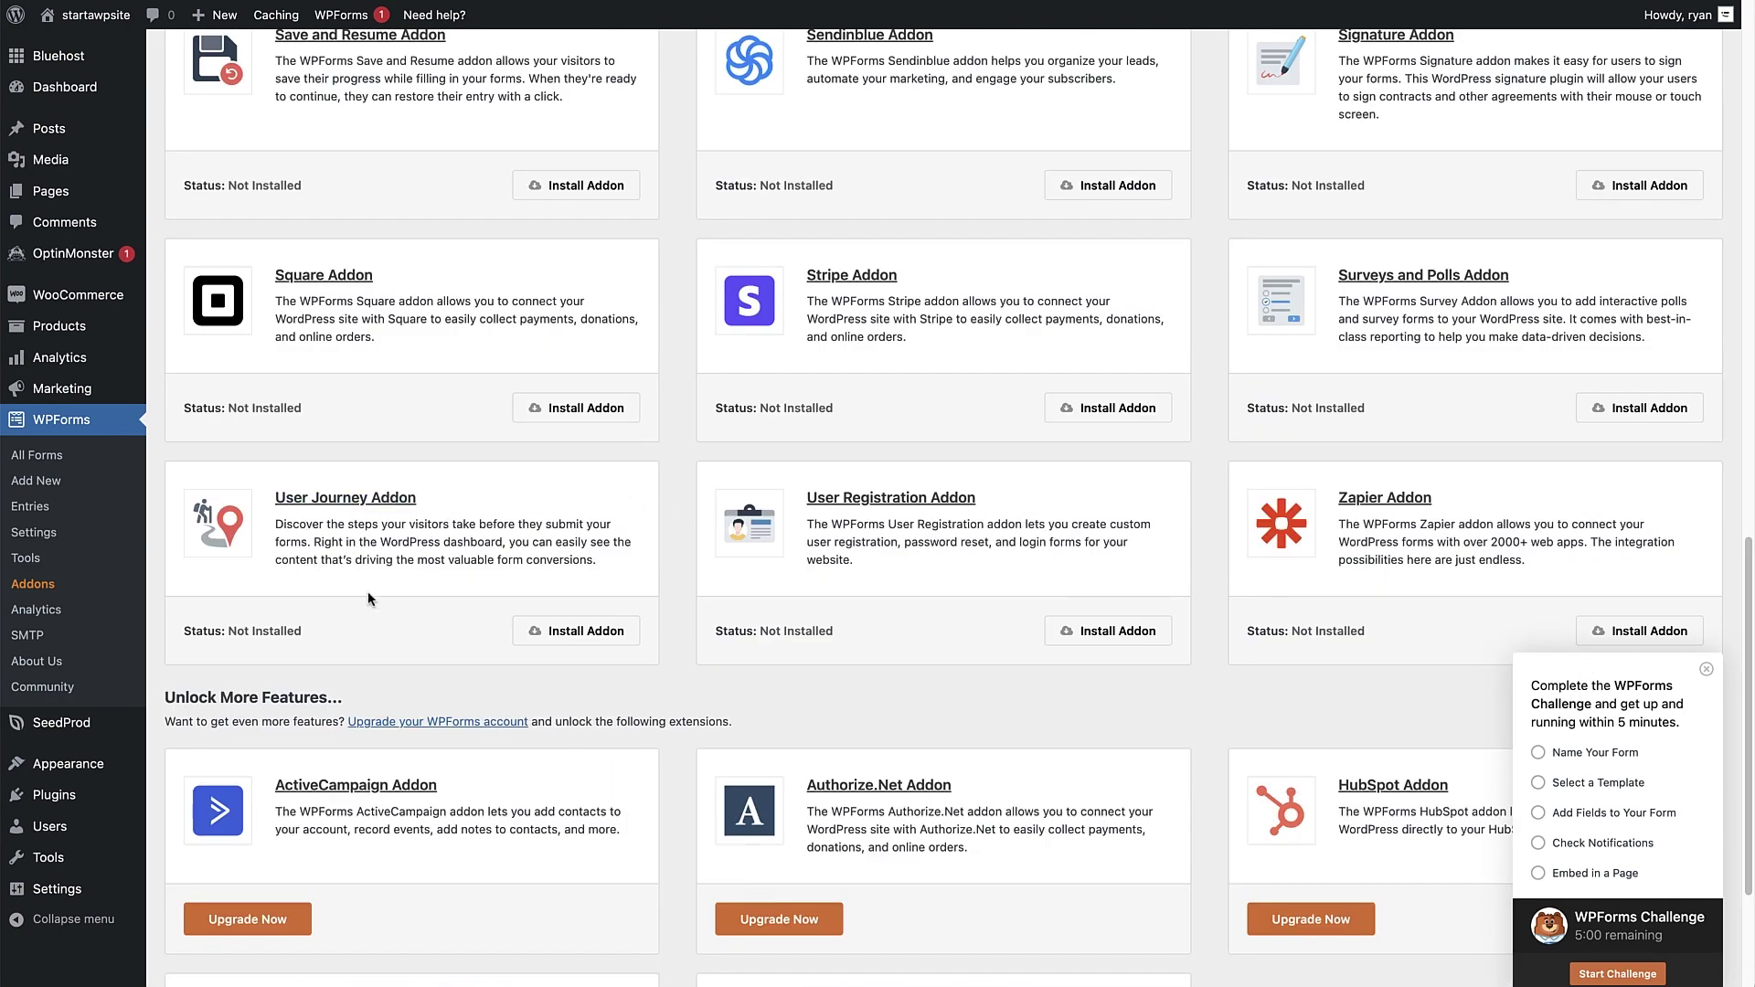
left_click(566, 634)
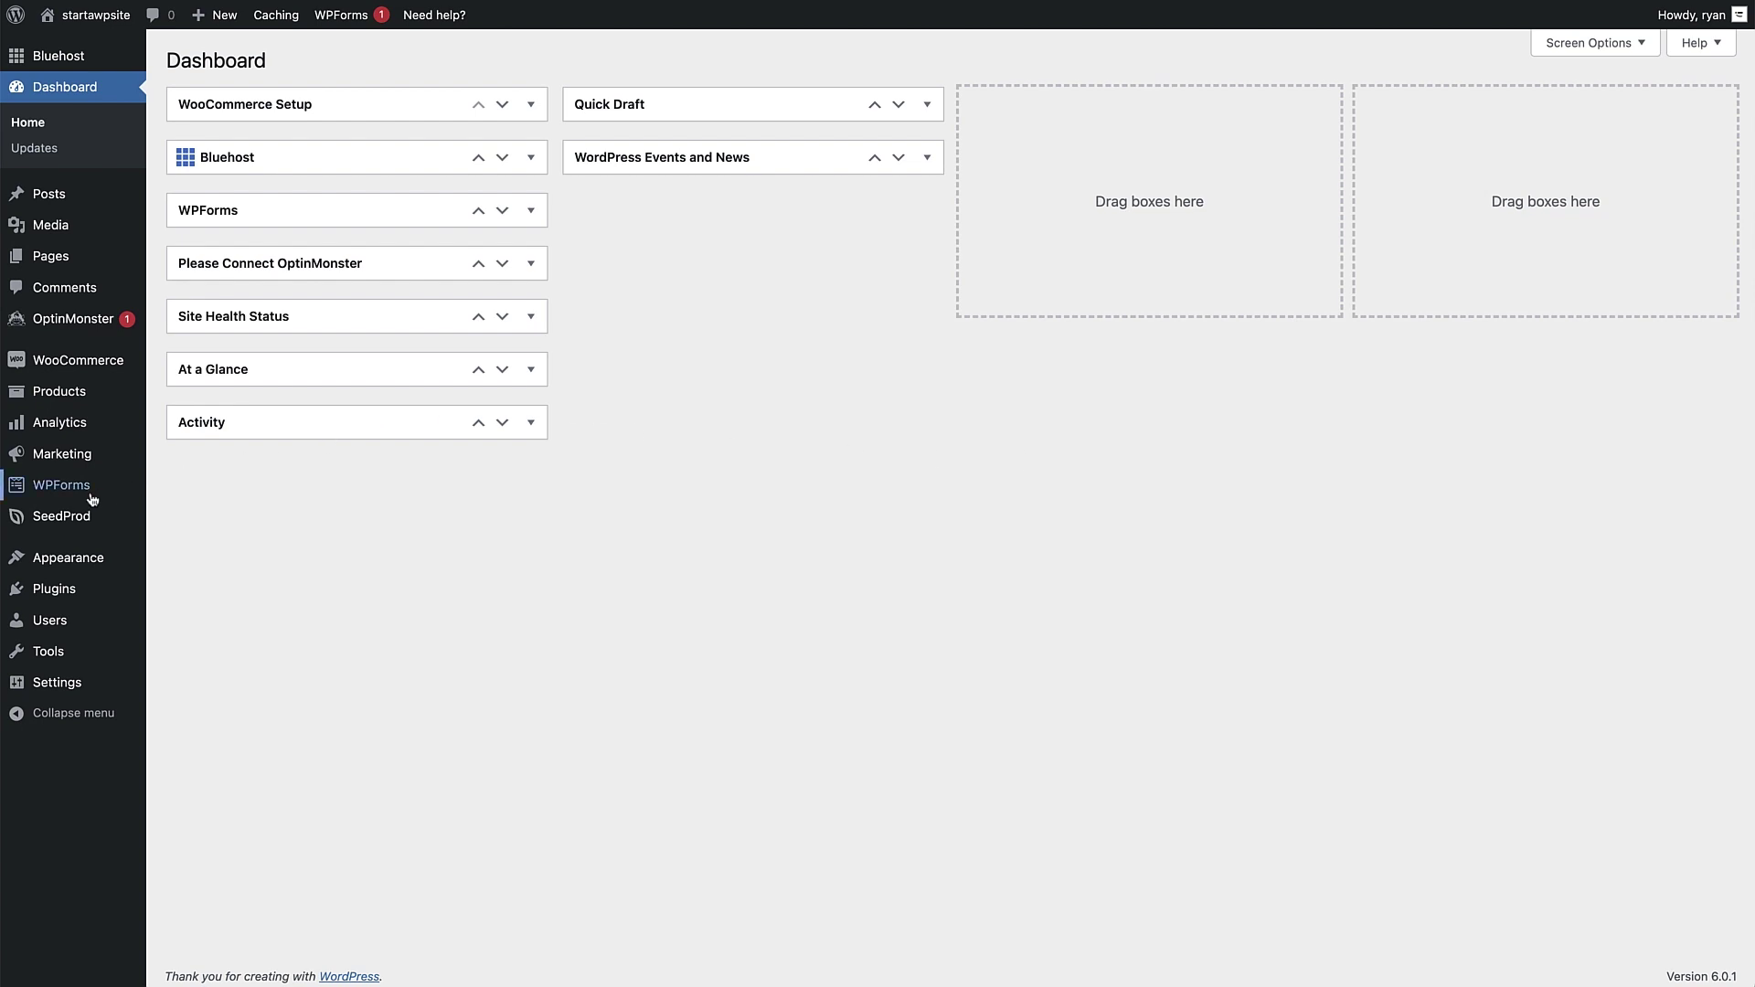
Start a new WPForms form from the Simple Contact Form template.
mouse_move(85, 499)
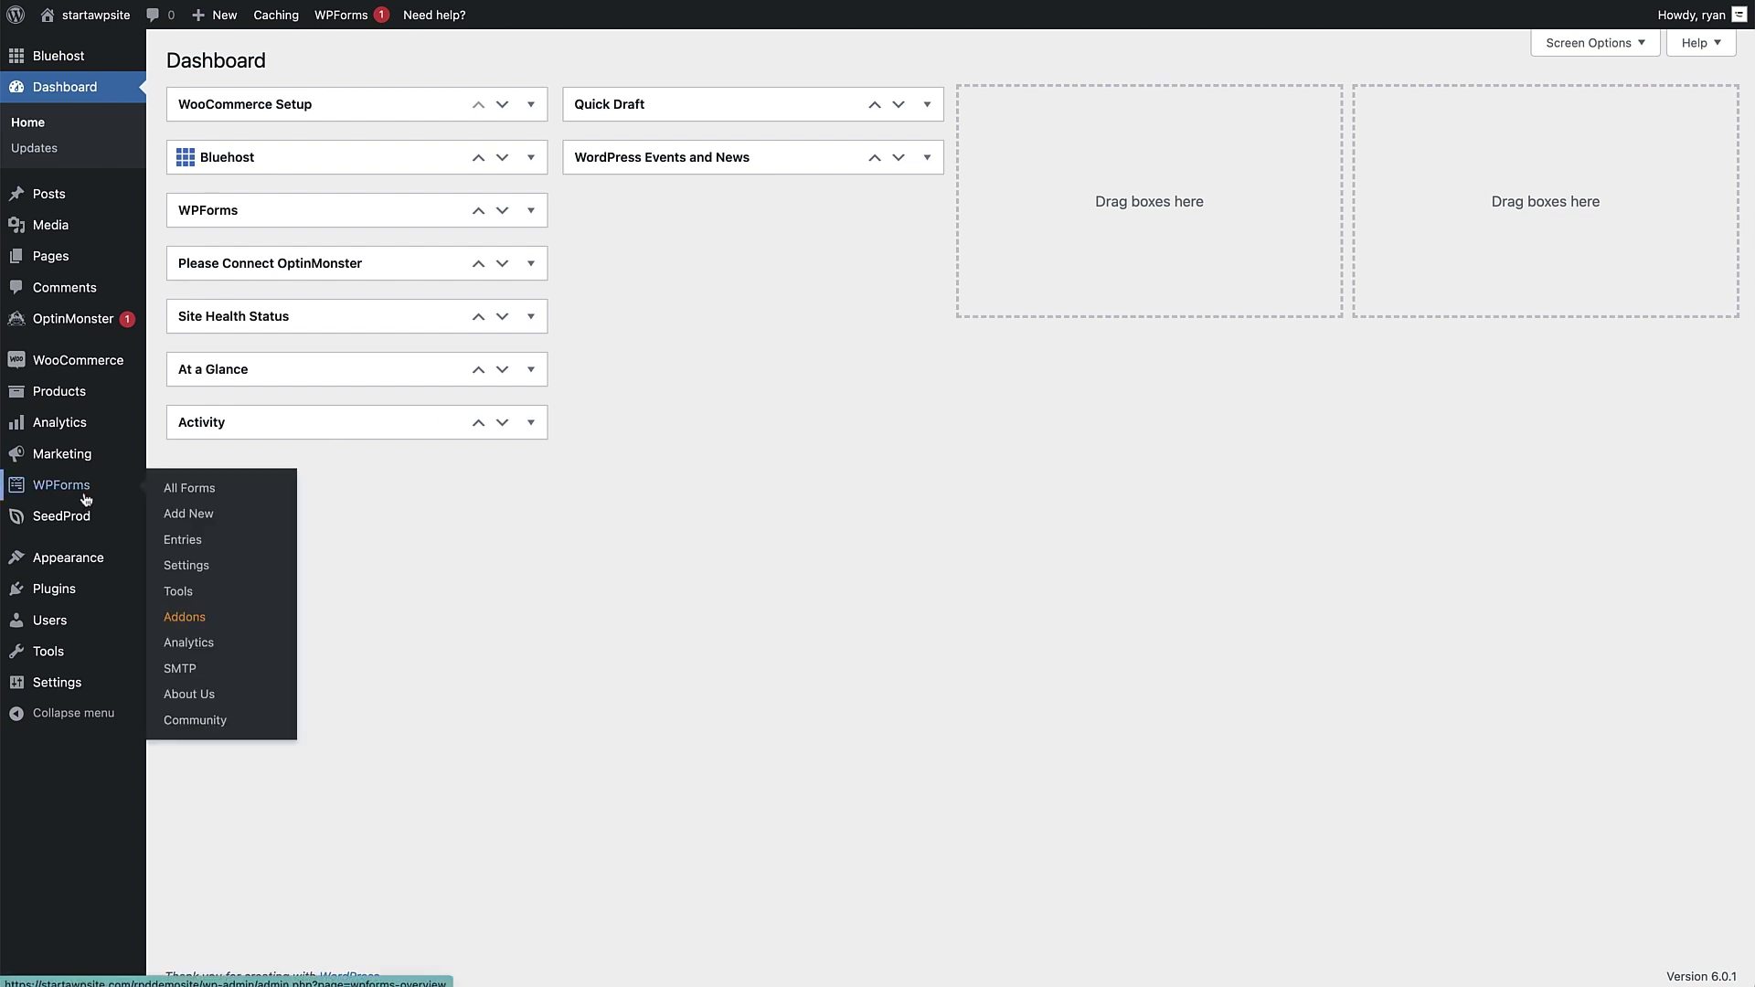
left_click(188, 517)
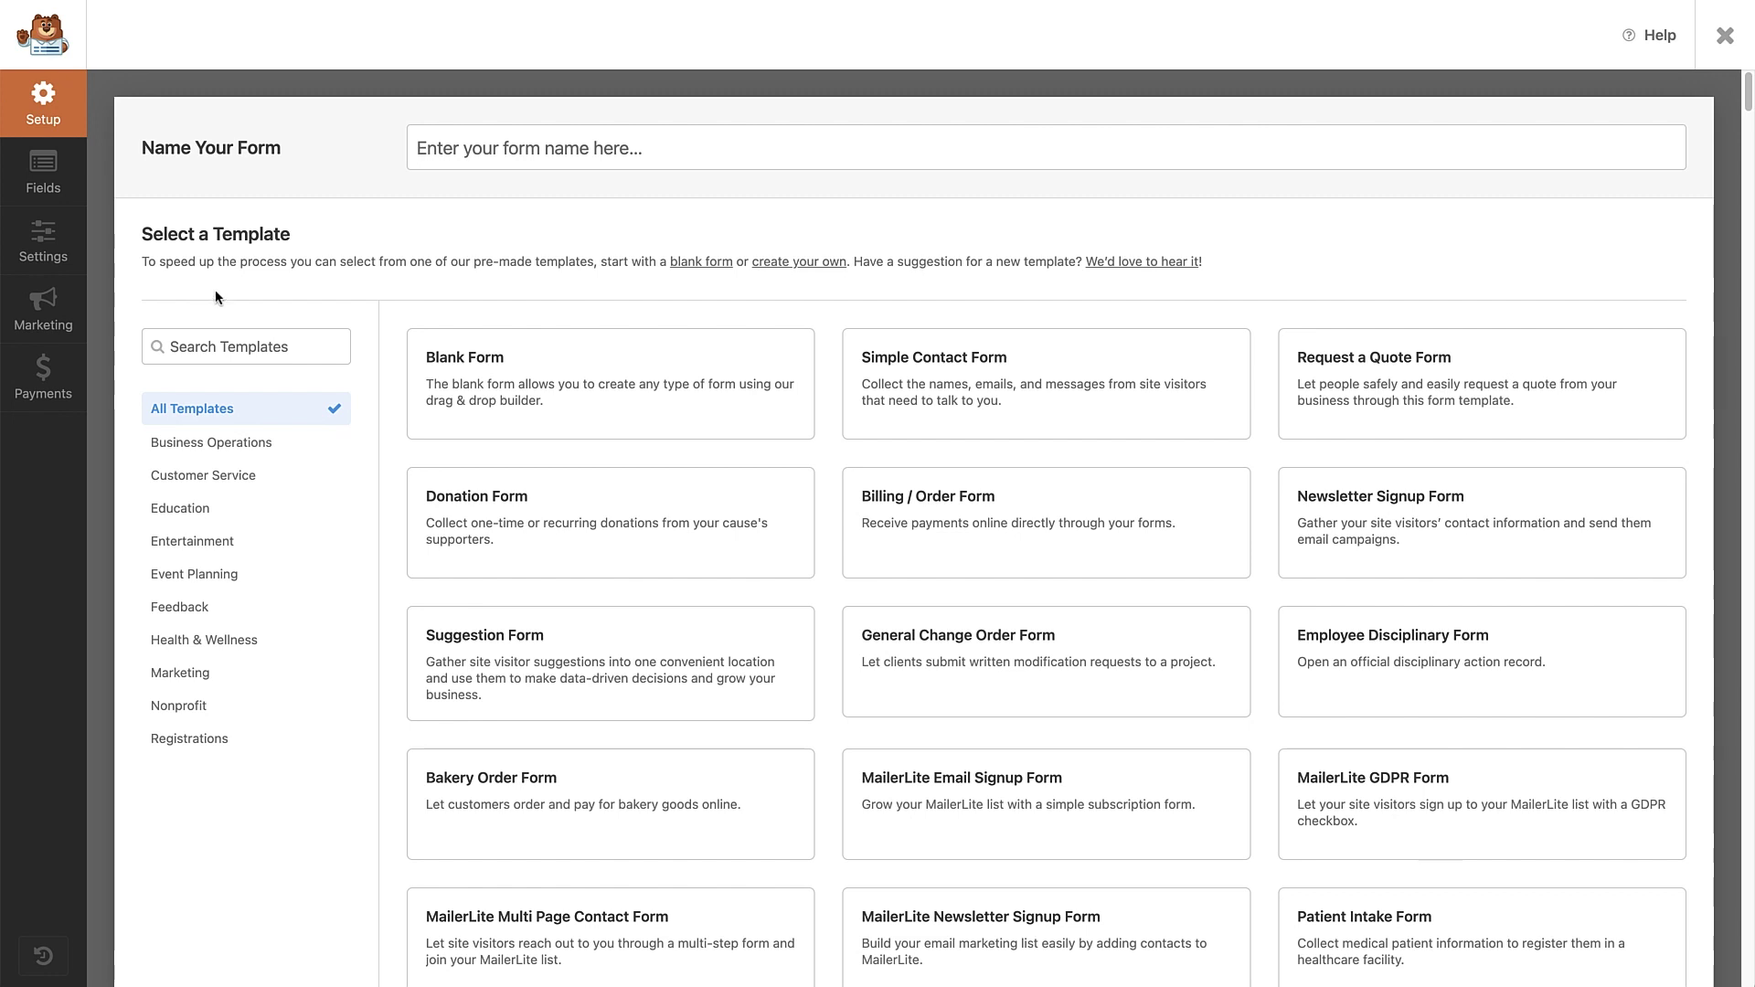
mouse_move(446, 350)
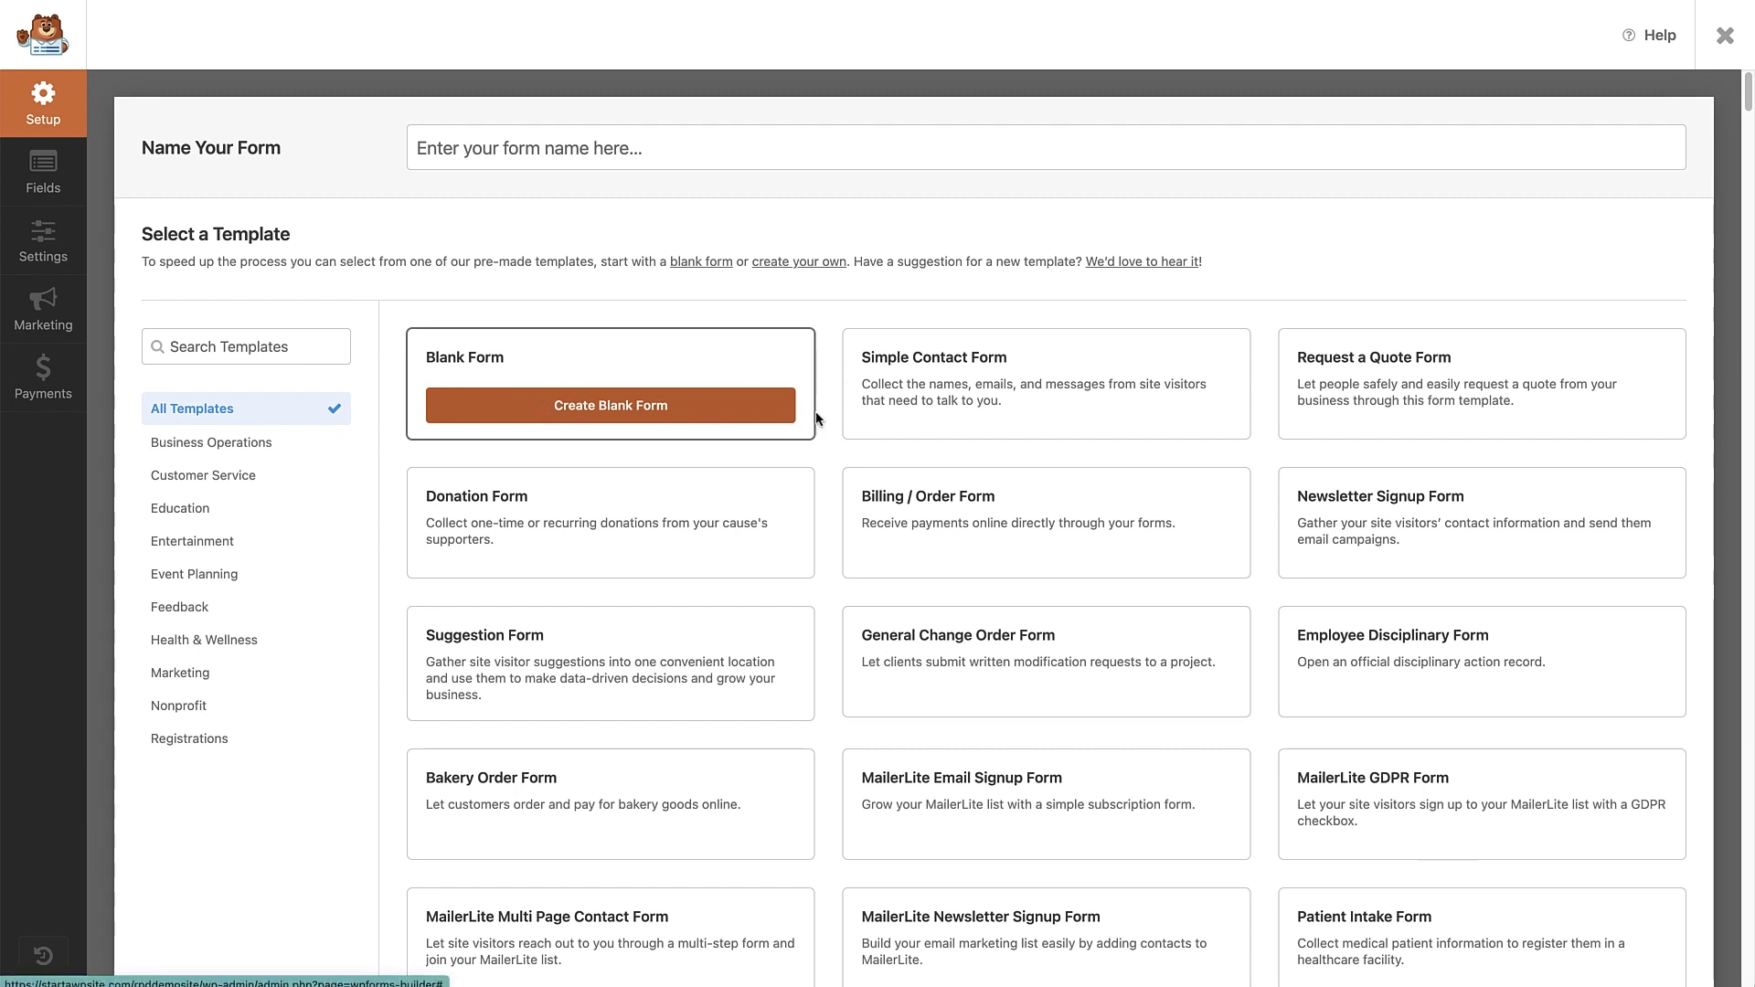
mouse_move(951, 365)
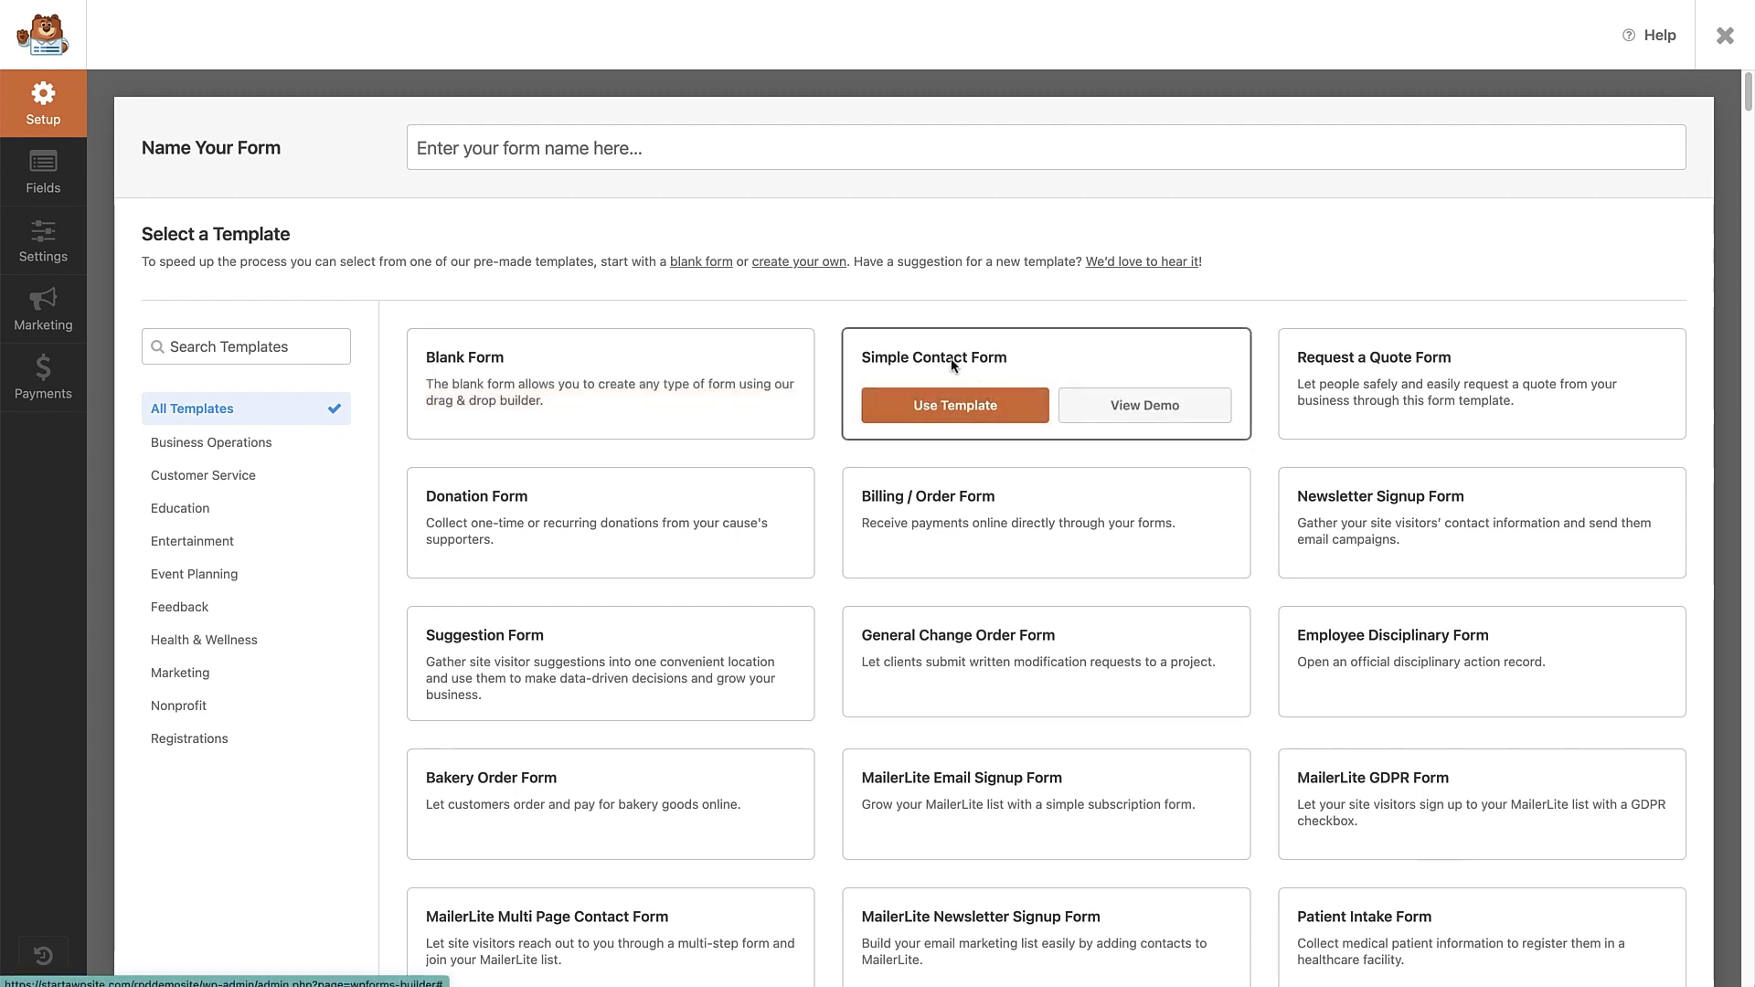
left_click(999, 400)
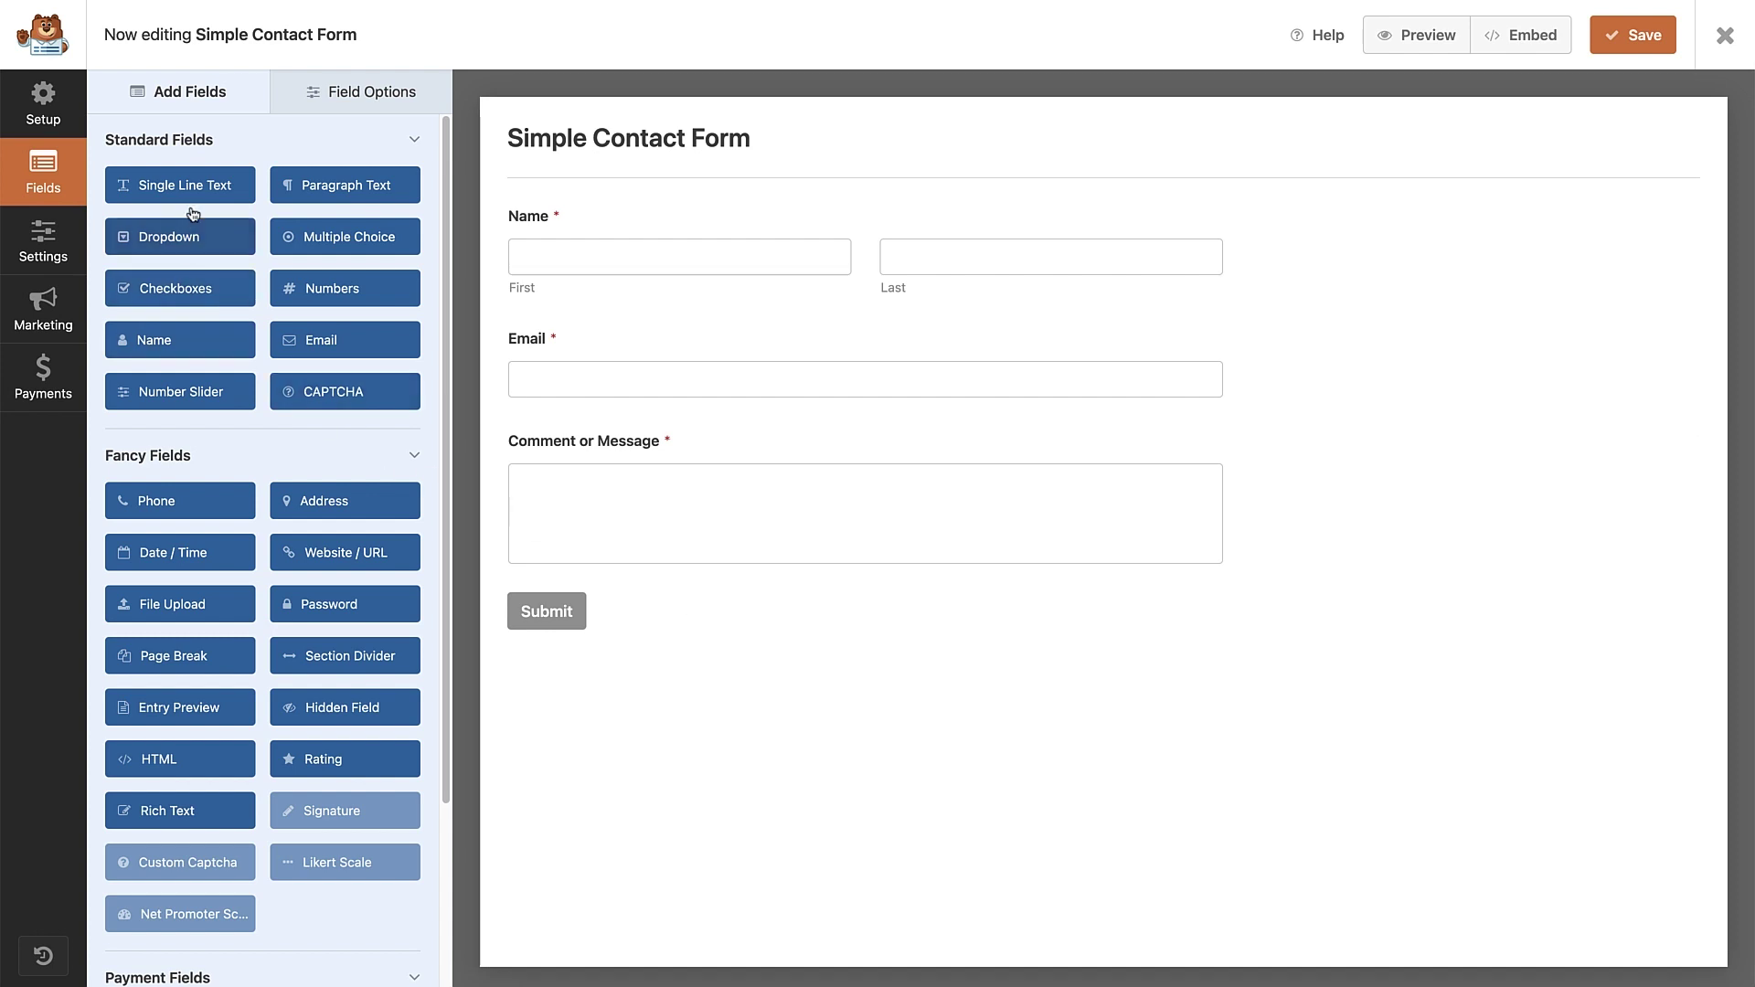
Add a Single Line Text field, delete it again, and close the form builder.
left_click_drag(188, 185, 626, 440)
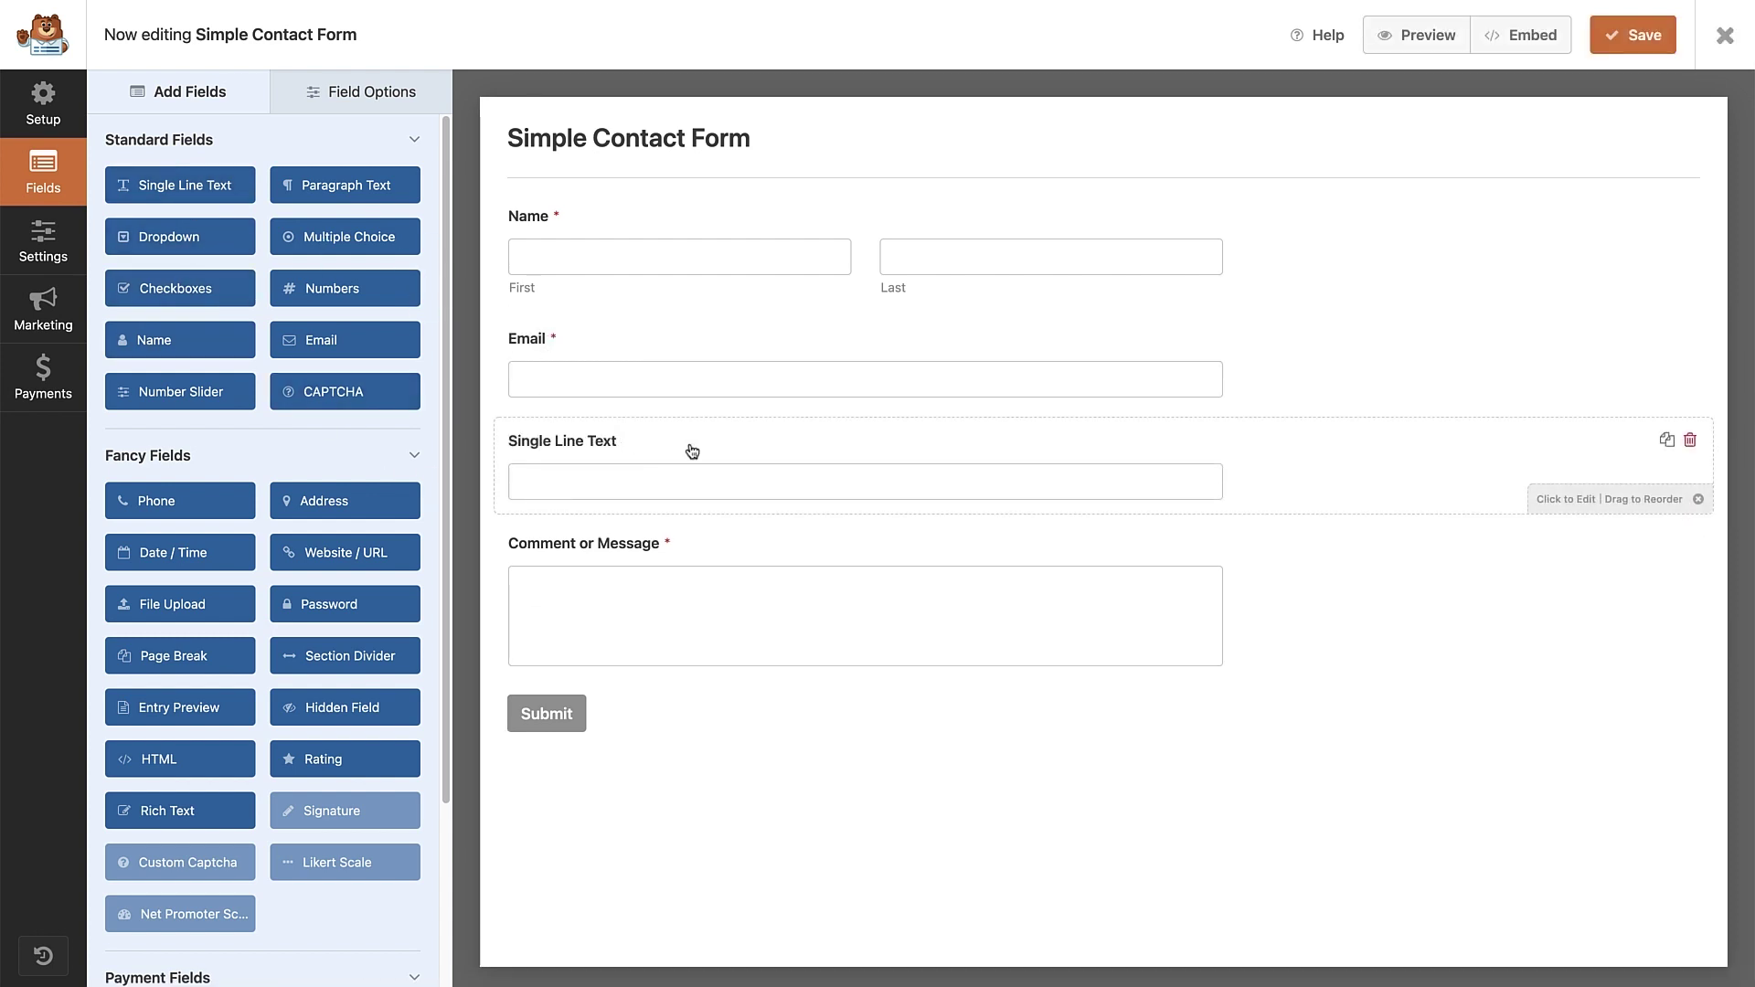
mouse_move(692, 450)
left_mouse_down()
mouse_move(698, 337)
mouse_move(698, 443)
left_mouse_up()
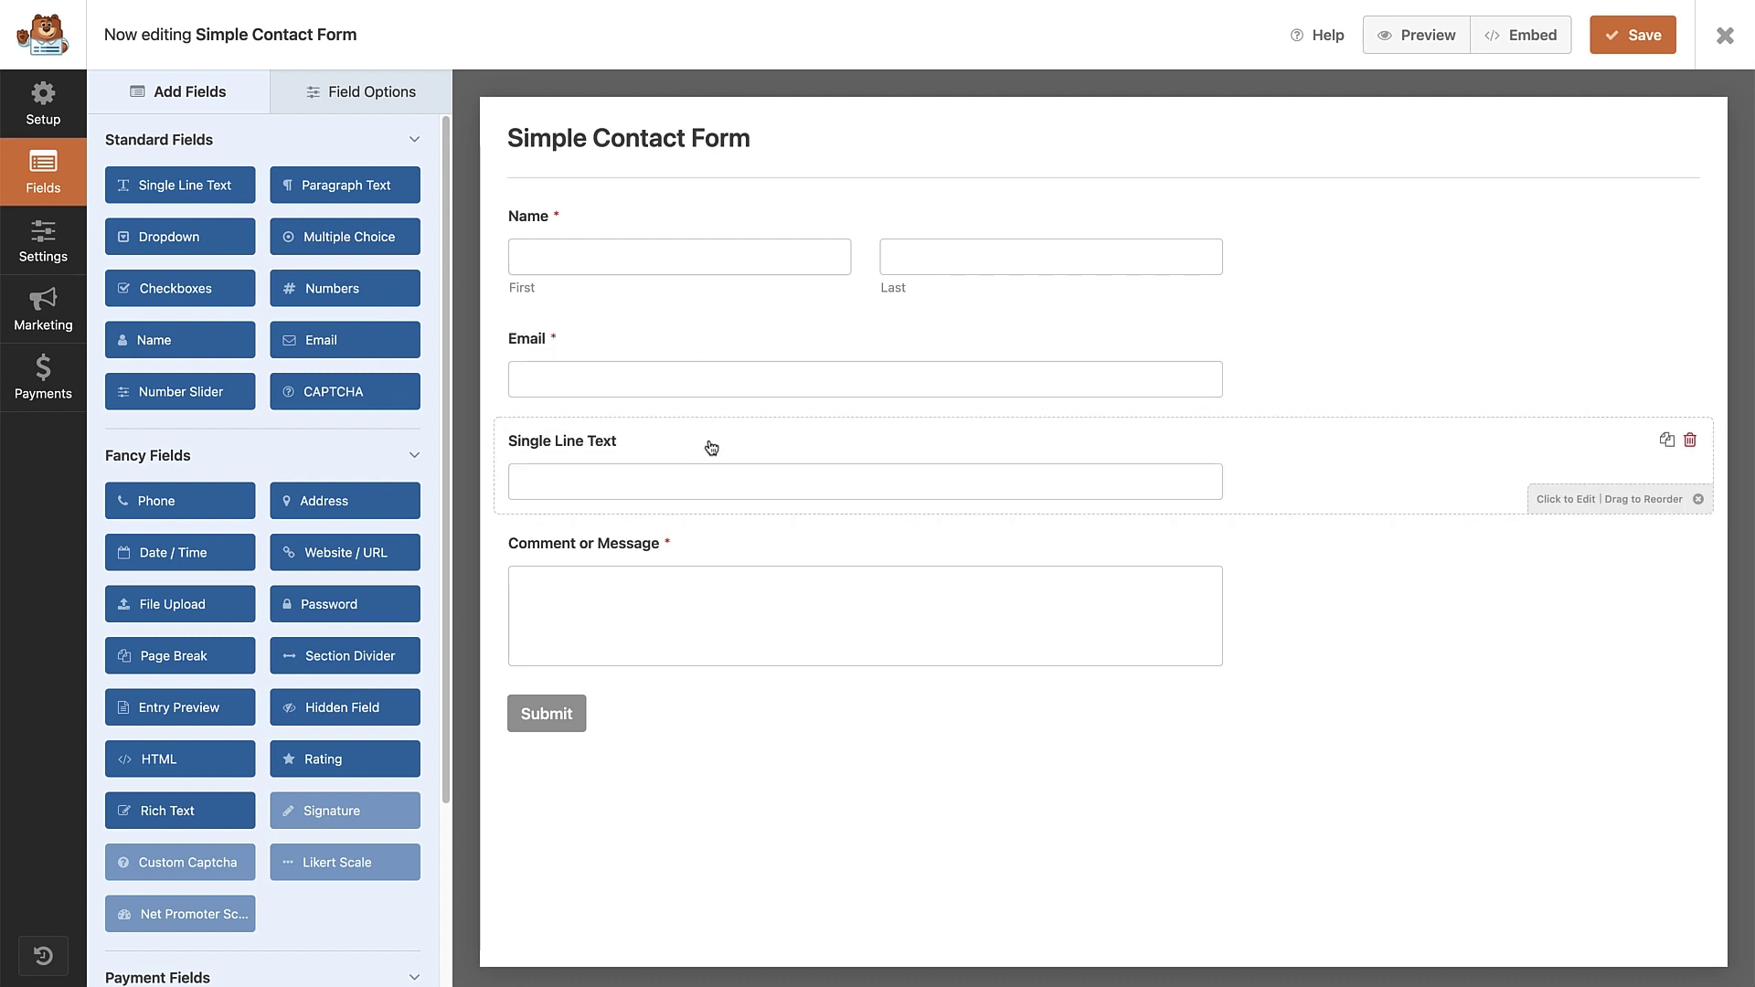
left_click(1692, 443)
left_click(832, 560)
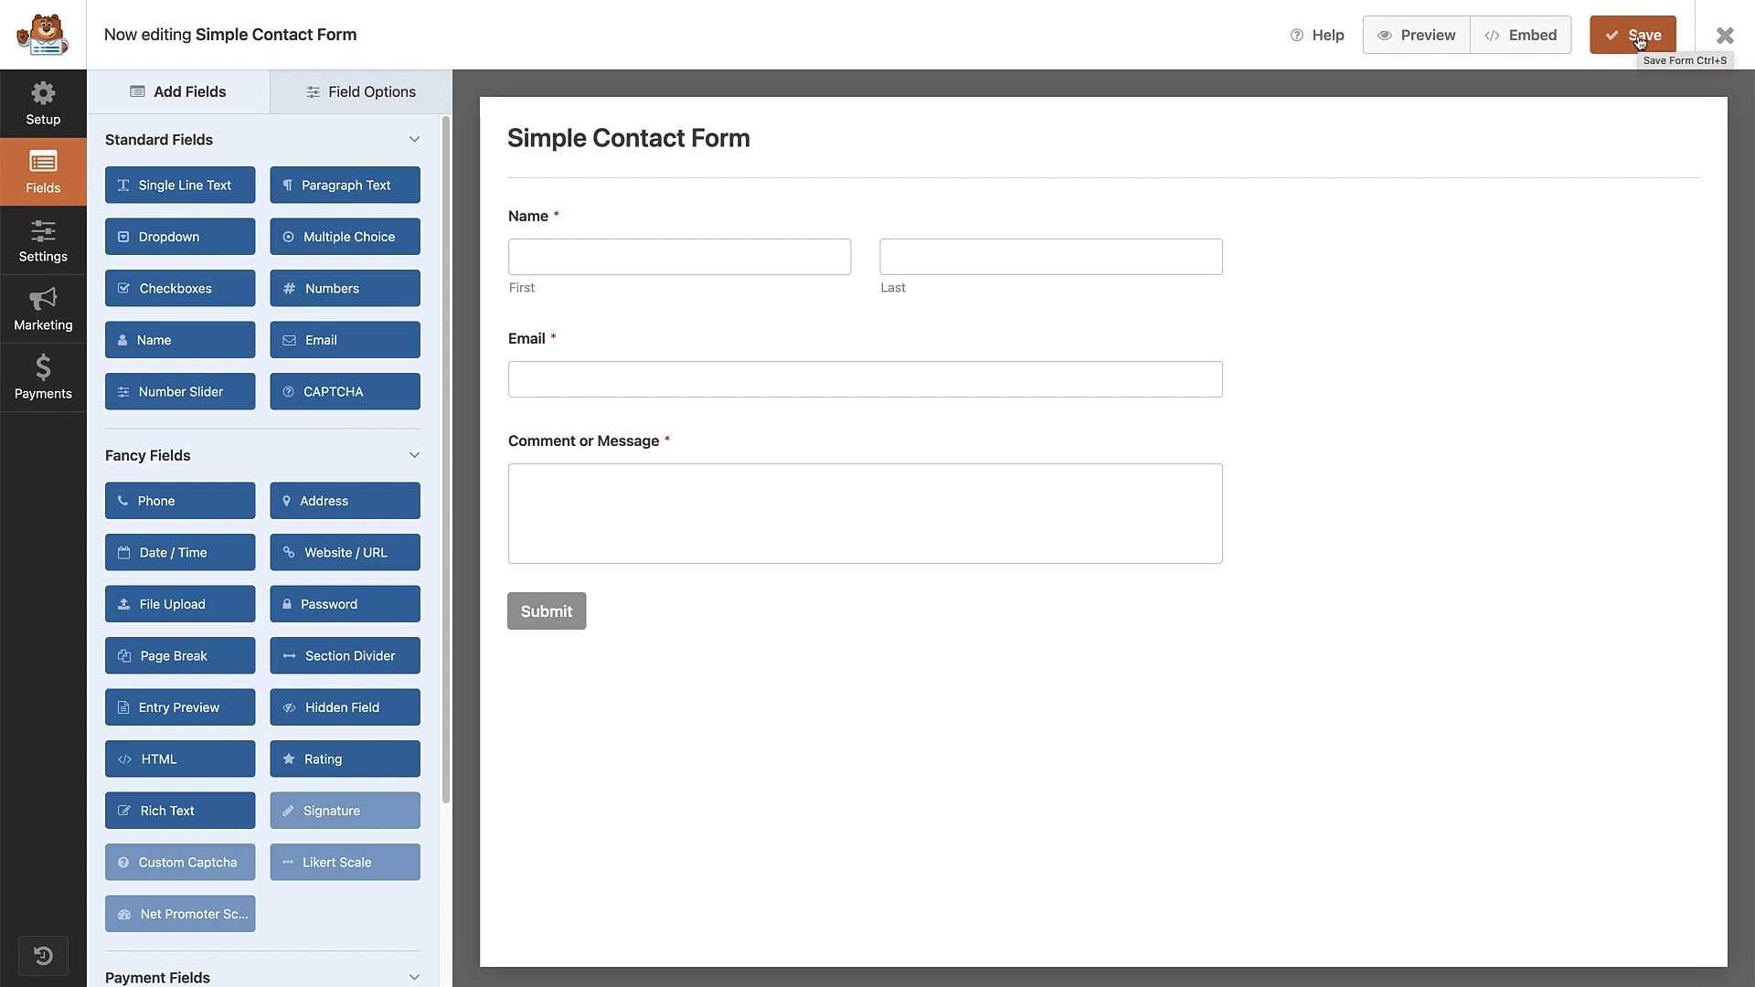
left_click(1725, 35)
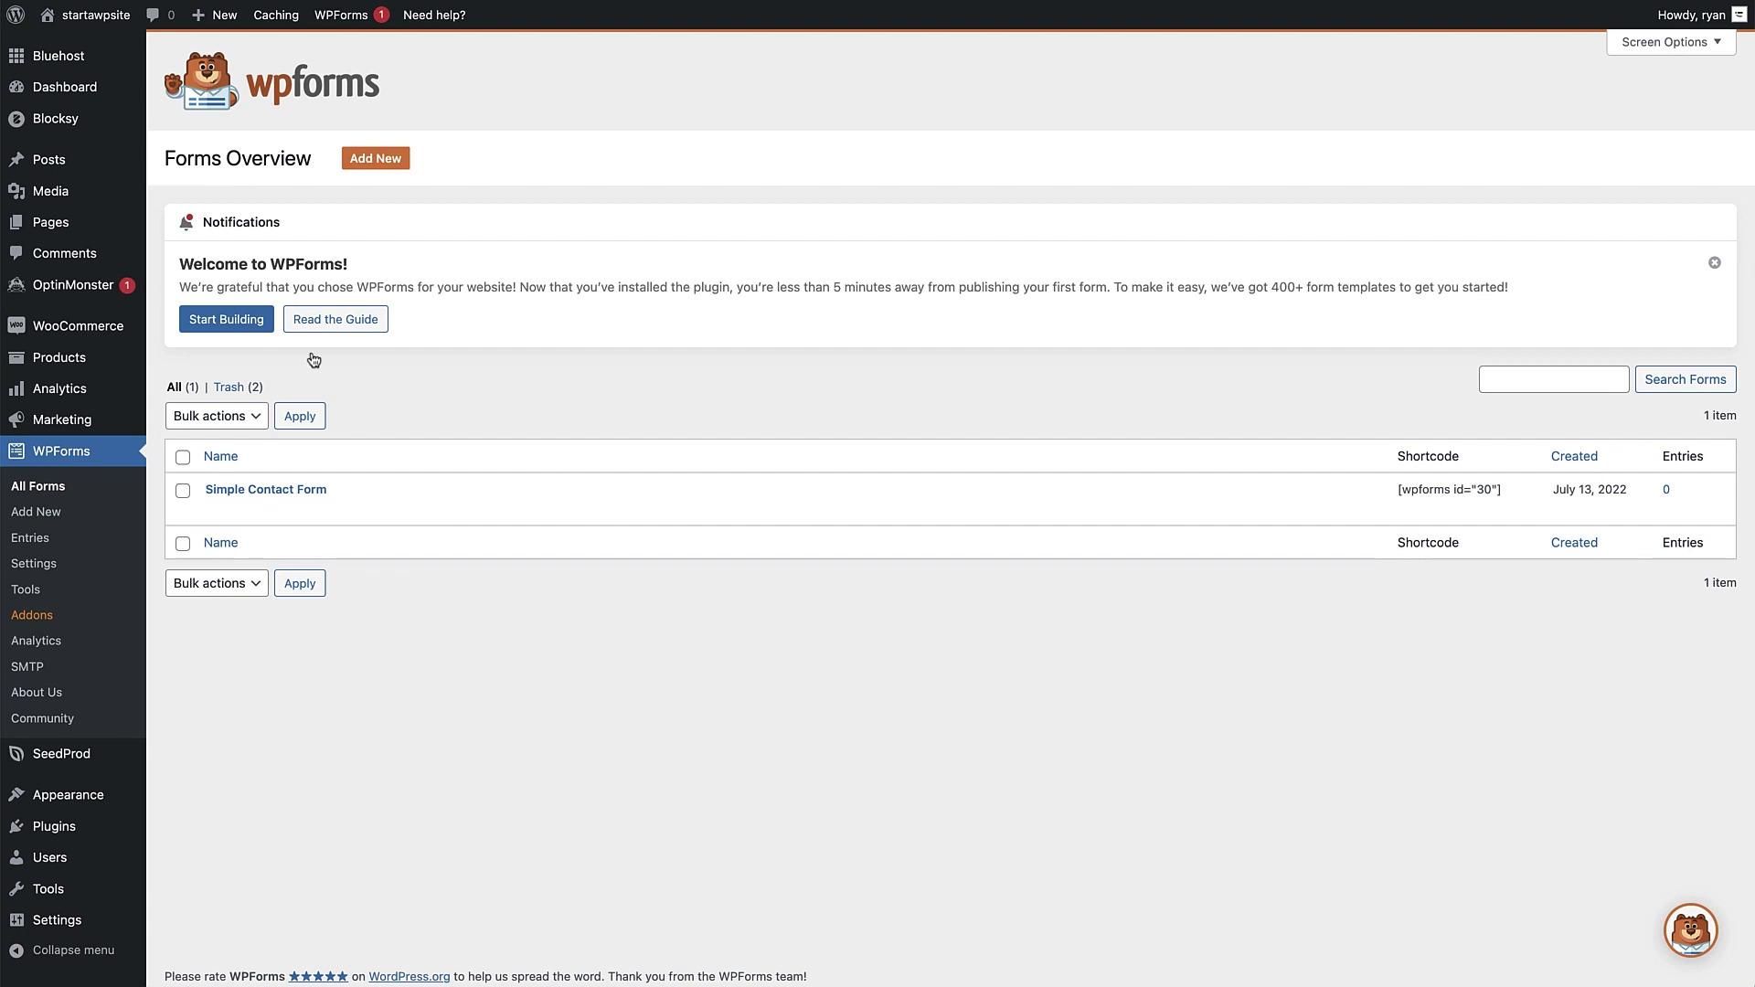
Open the Home page for editing from the Pages list.
left_click(106, 224)
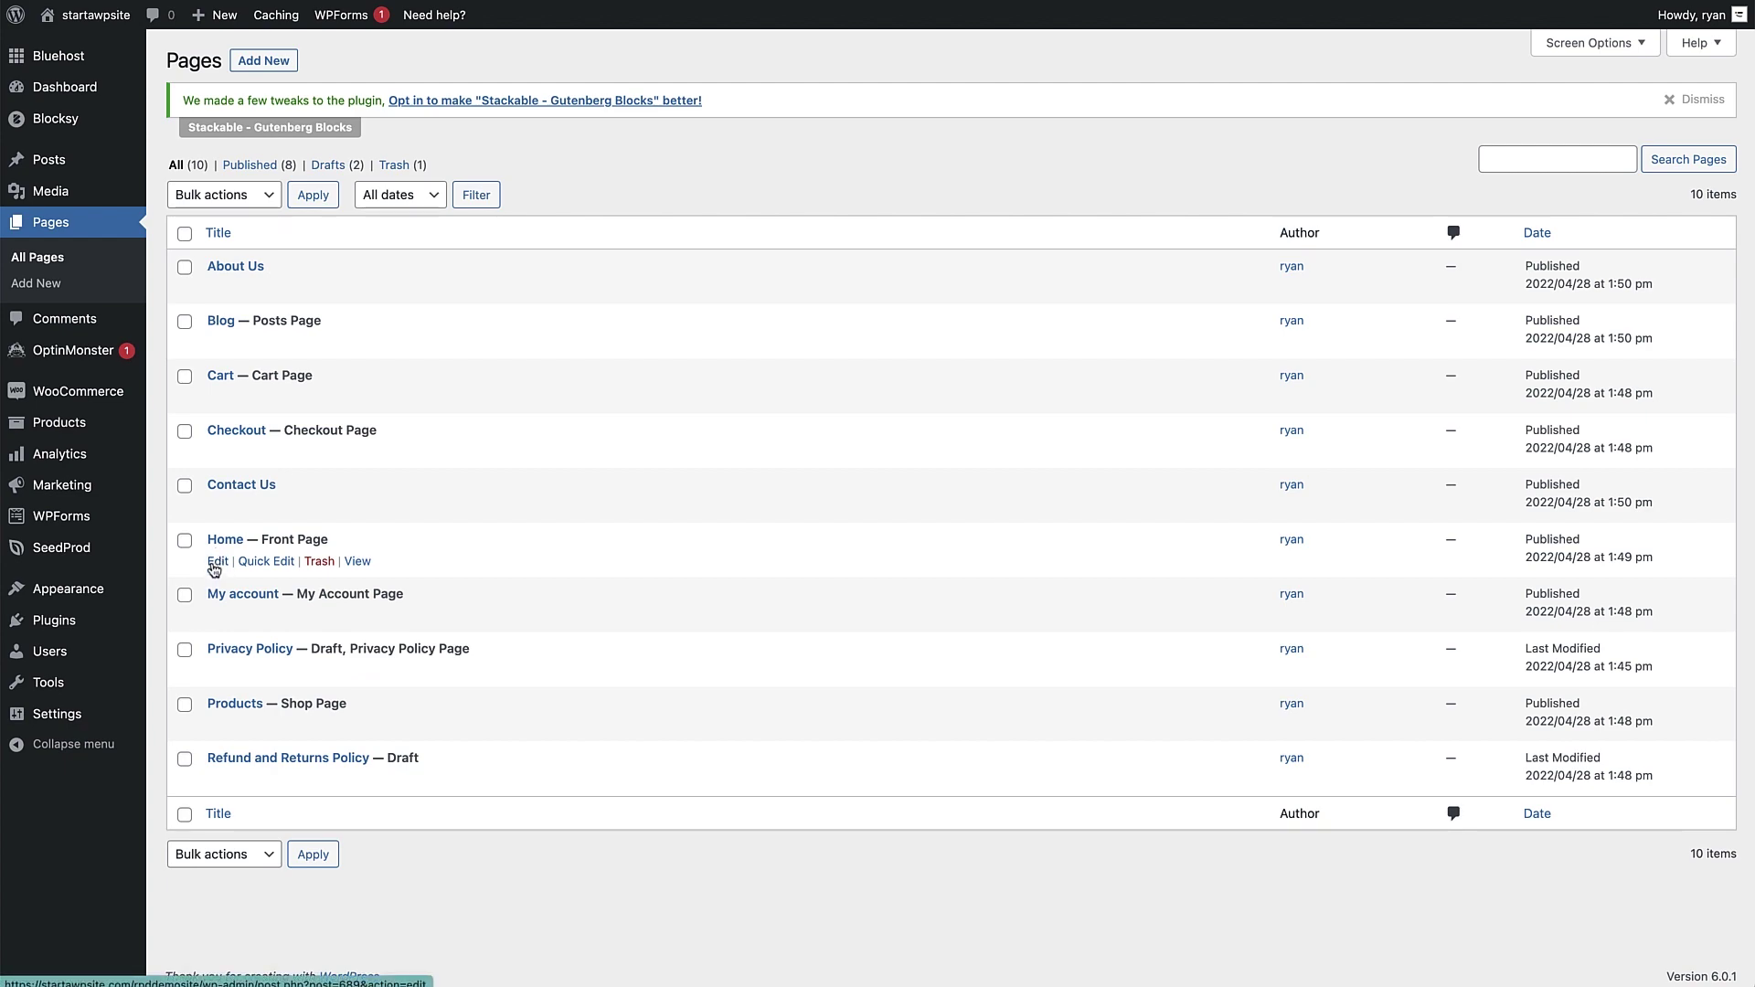
left_click(216, 562)
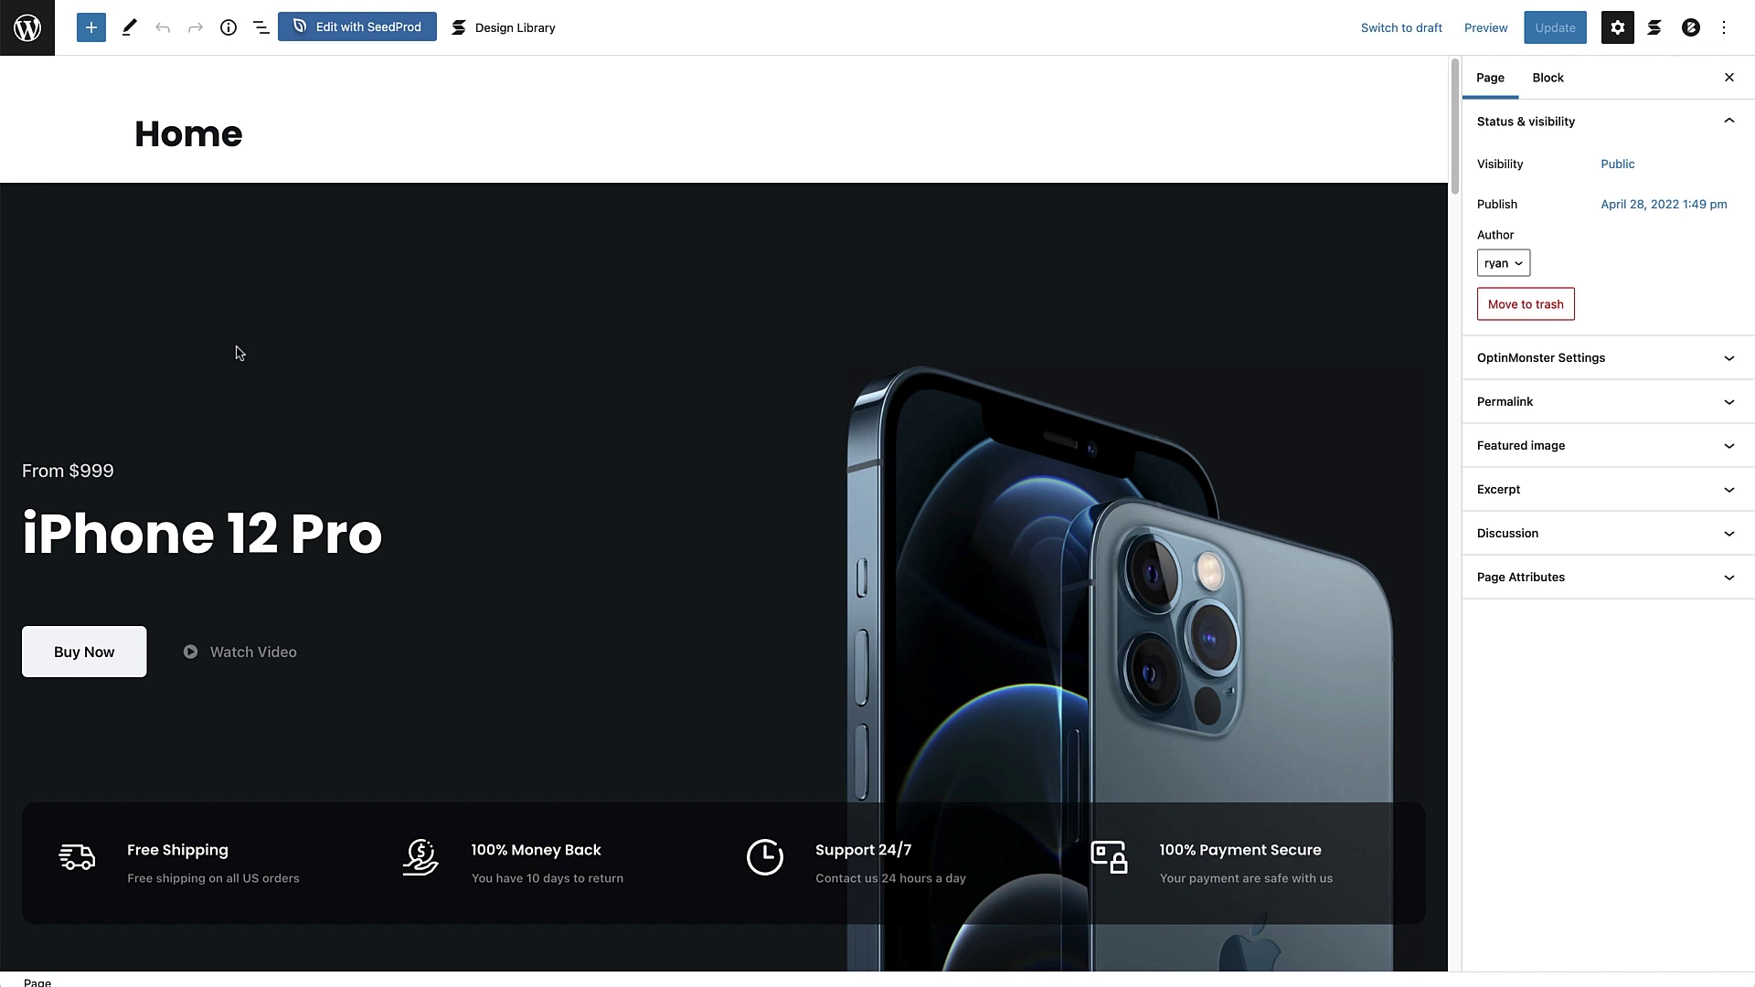
Insert a WPForms block showing Simple Contact Form and move it above Latest News.
left_click(92, 35)
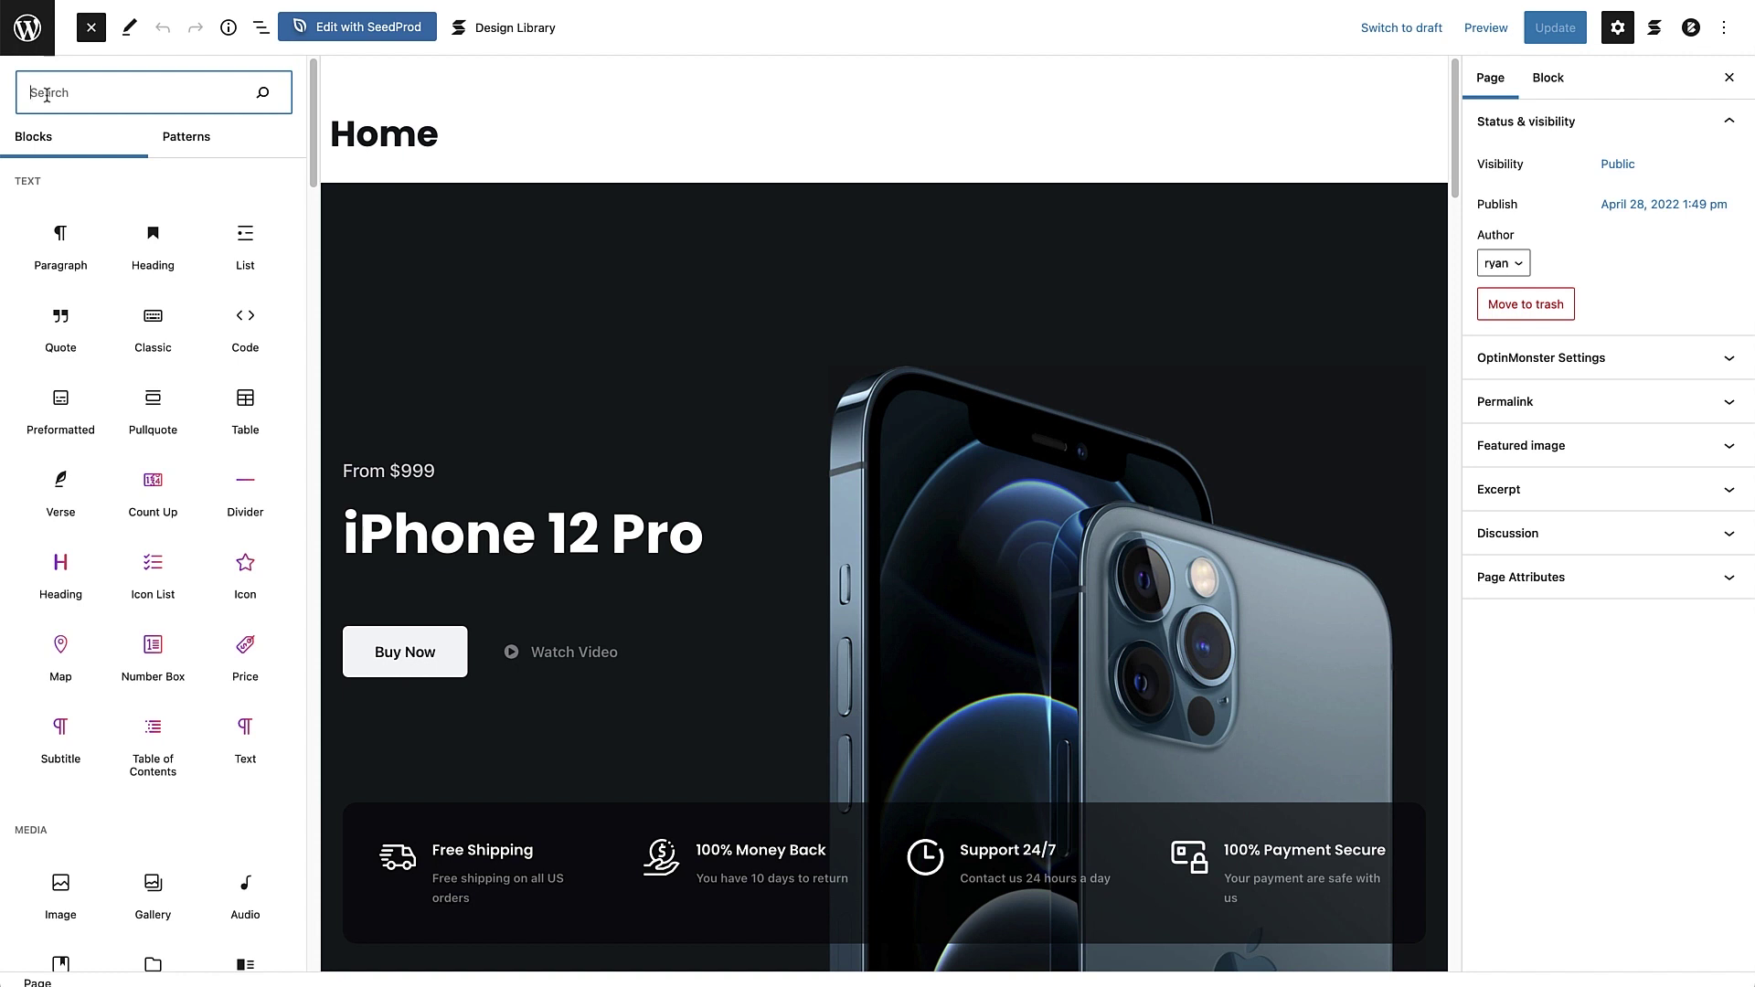
type("wpforms")
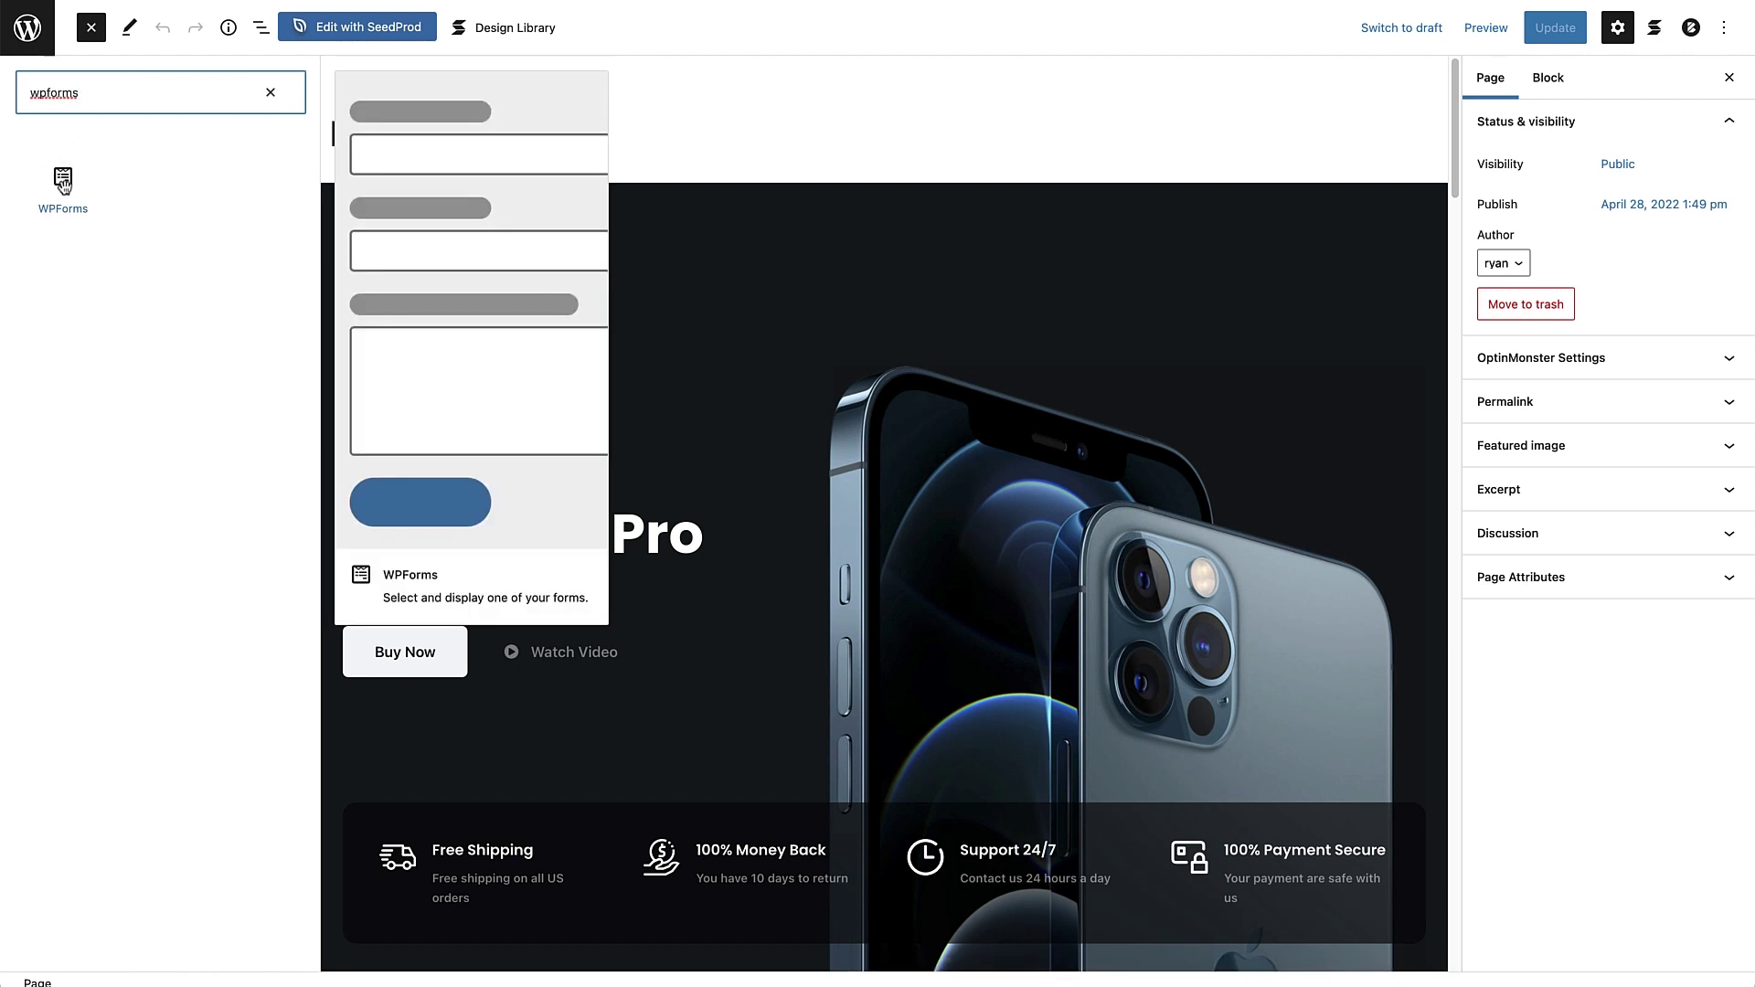
left_click(63, 182)
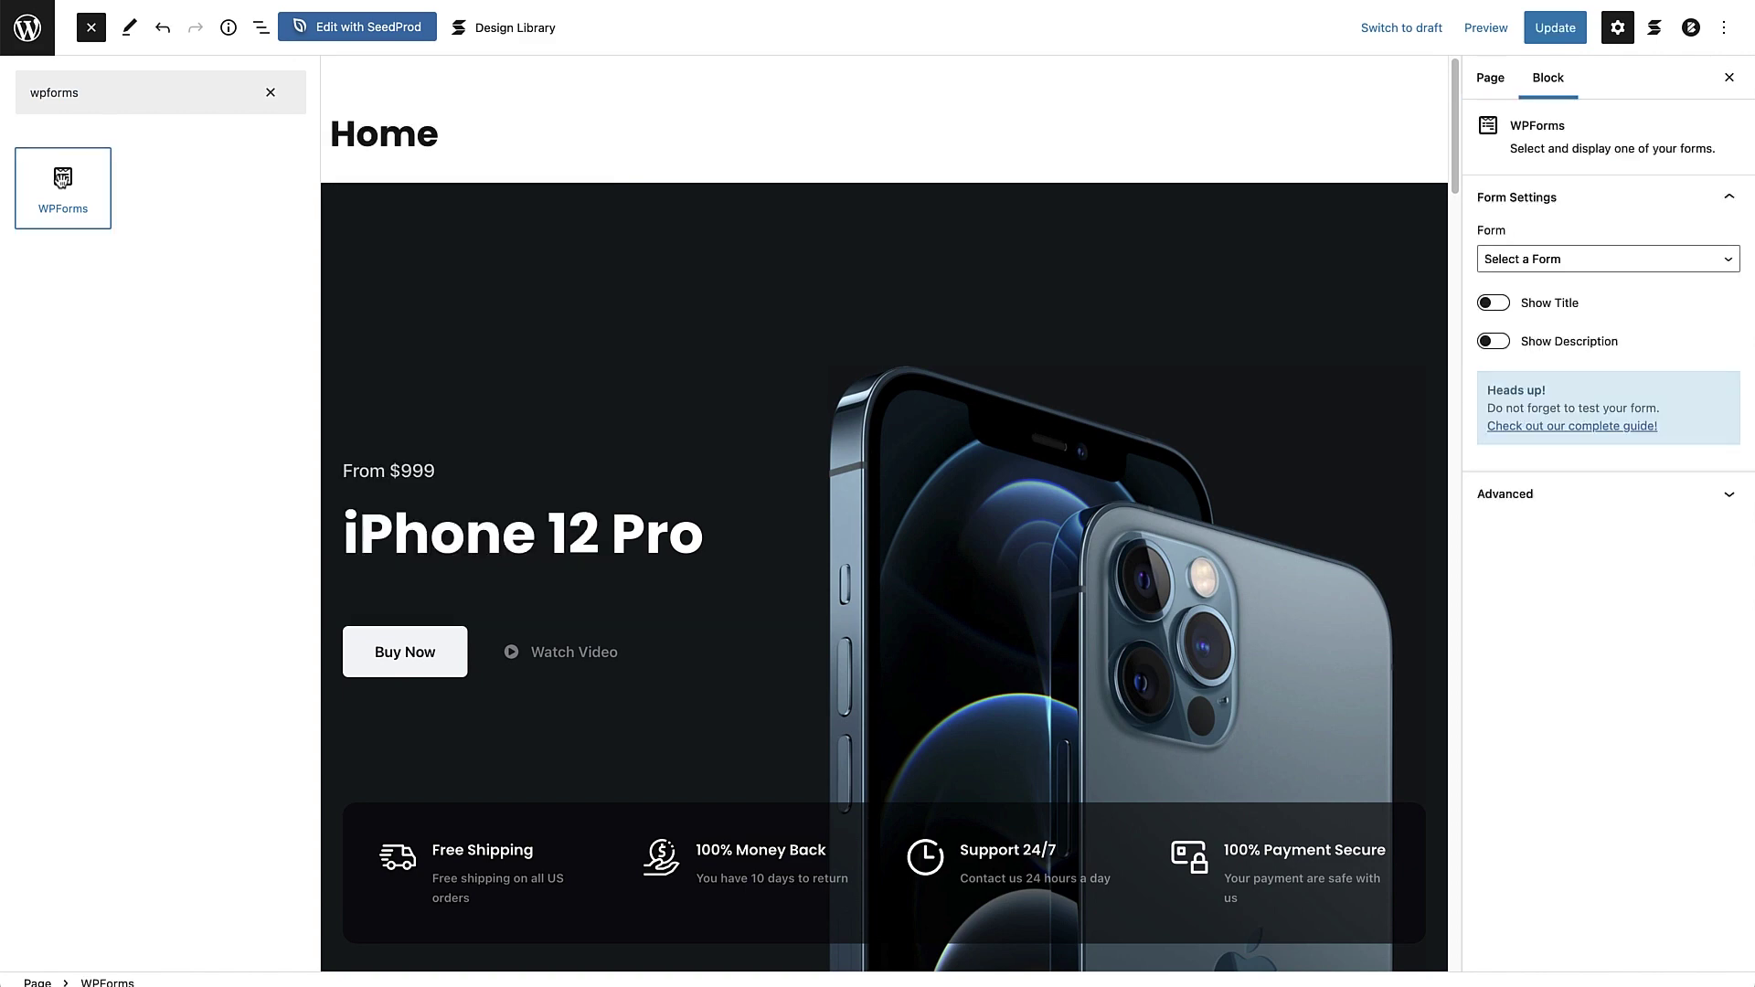
left_click_drag(1455, 144, 1296, 940)
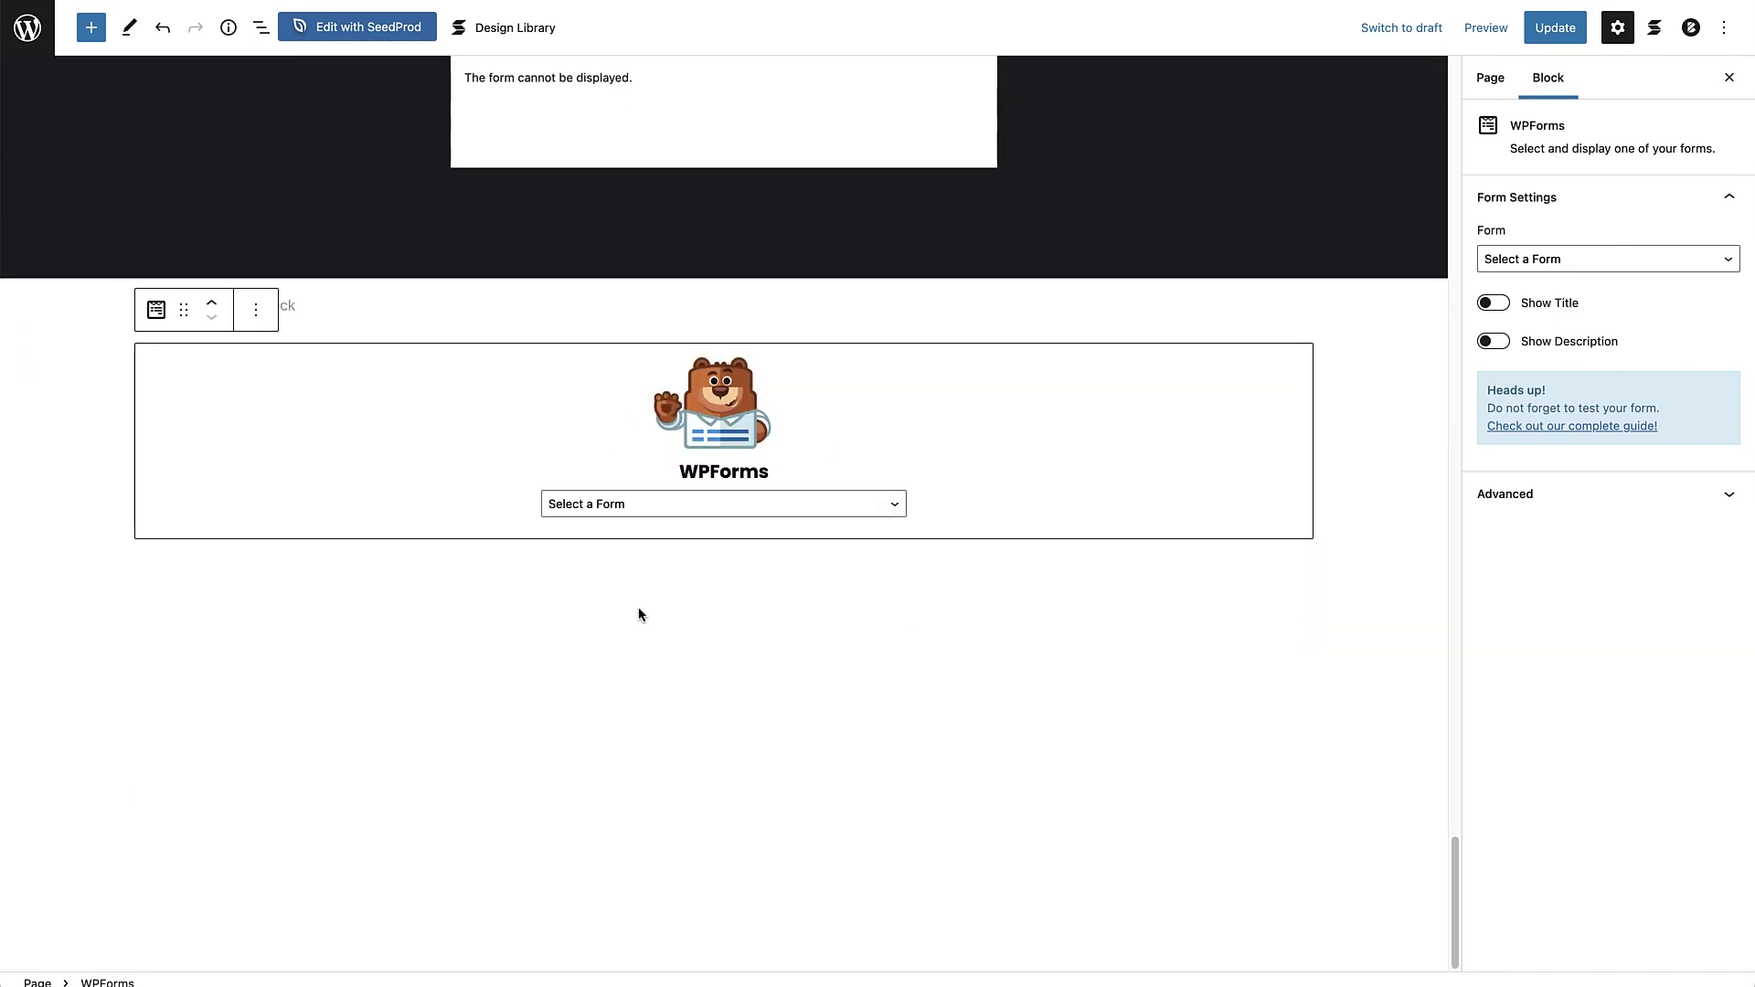
left_click(885, 508)
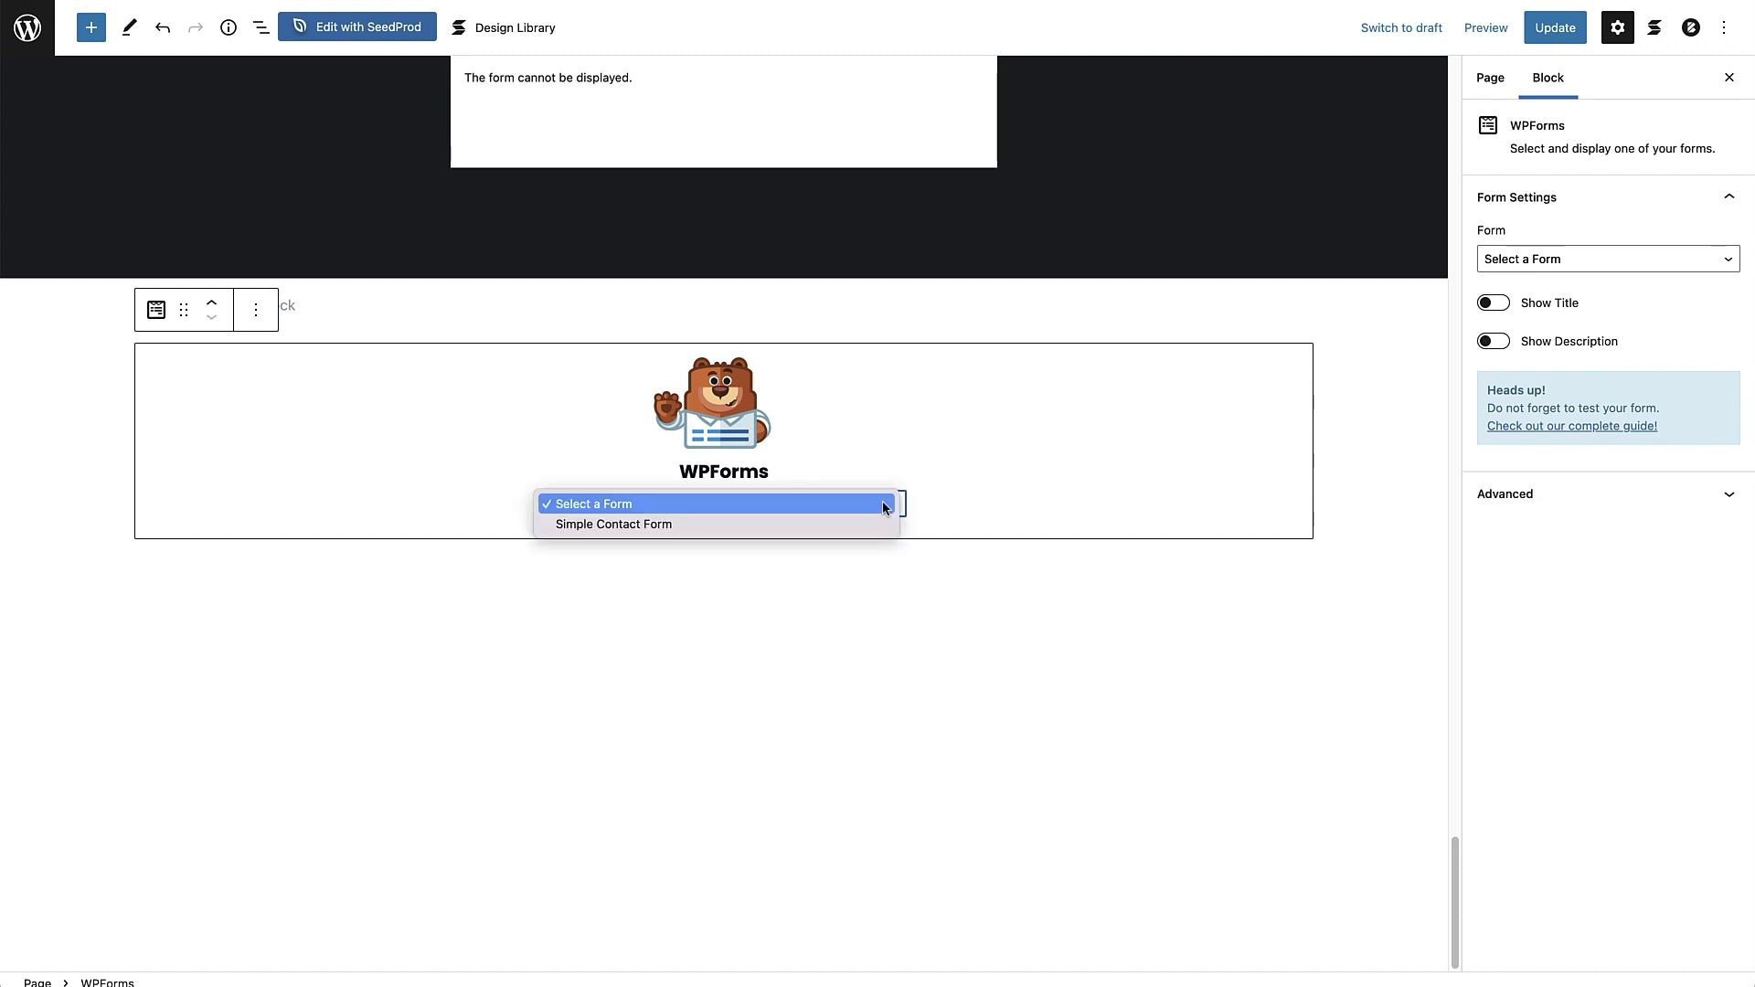
left_click(842, 524)
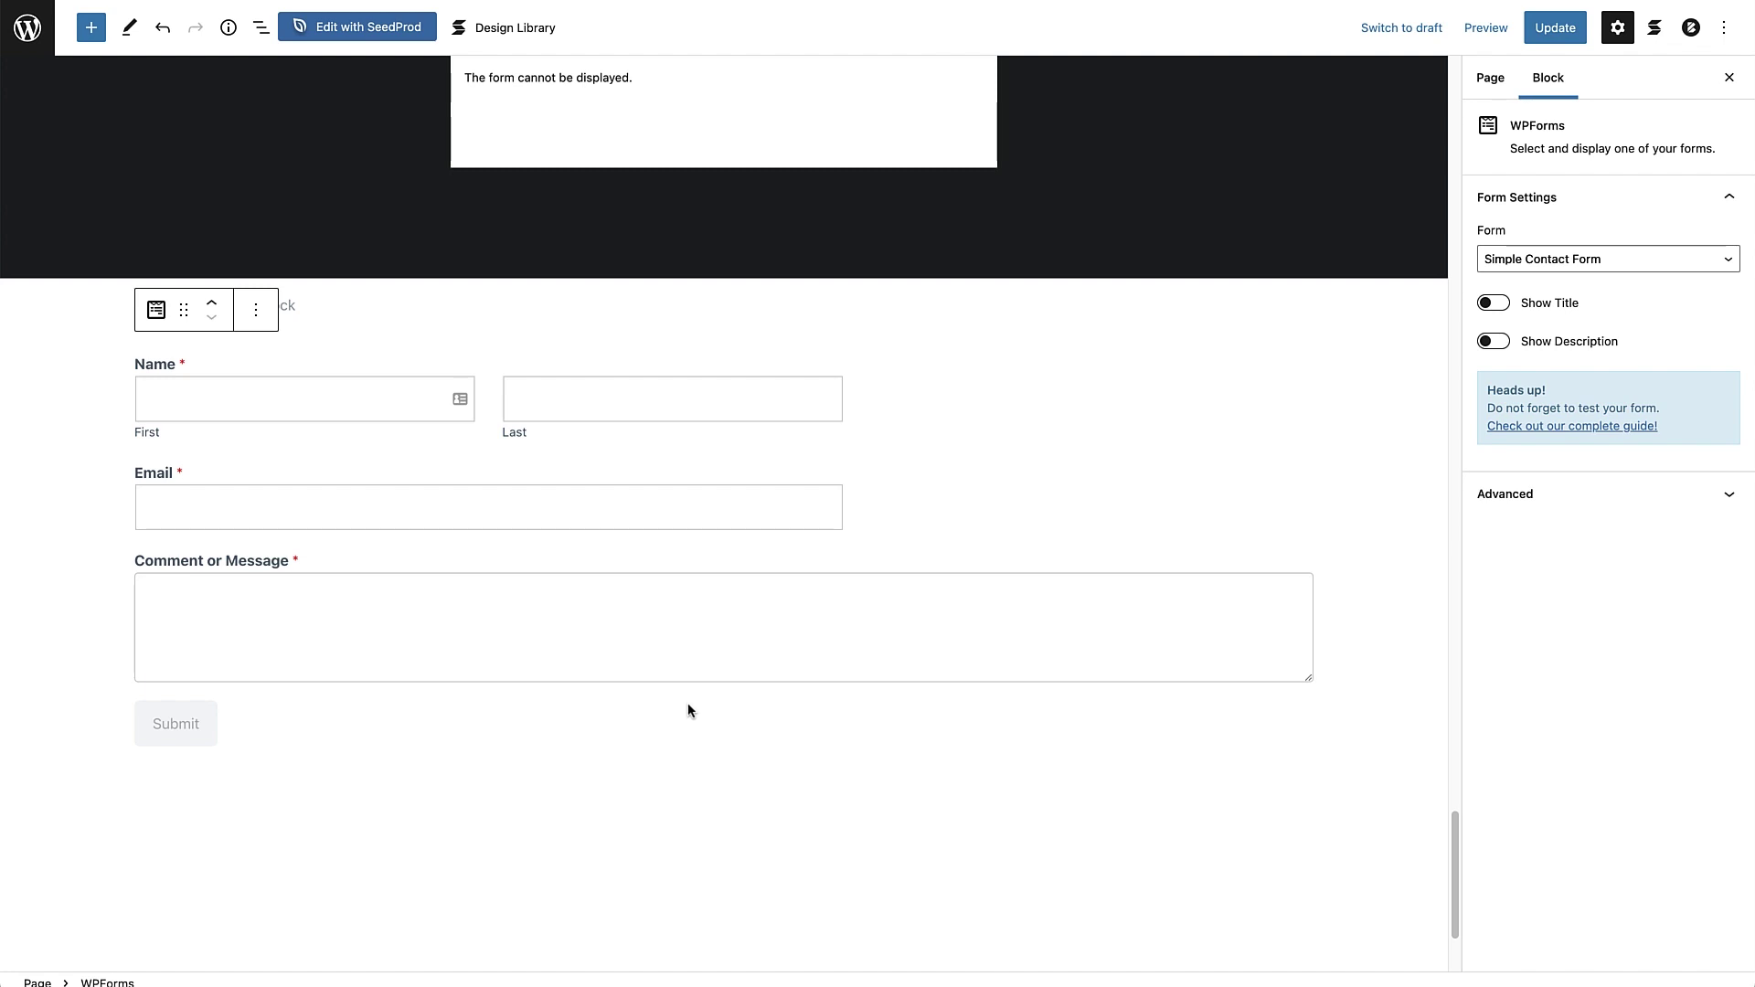
left_click(210, 308)
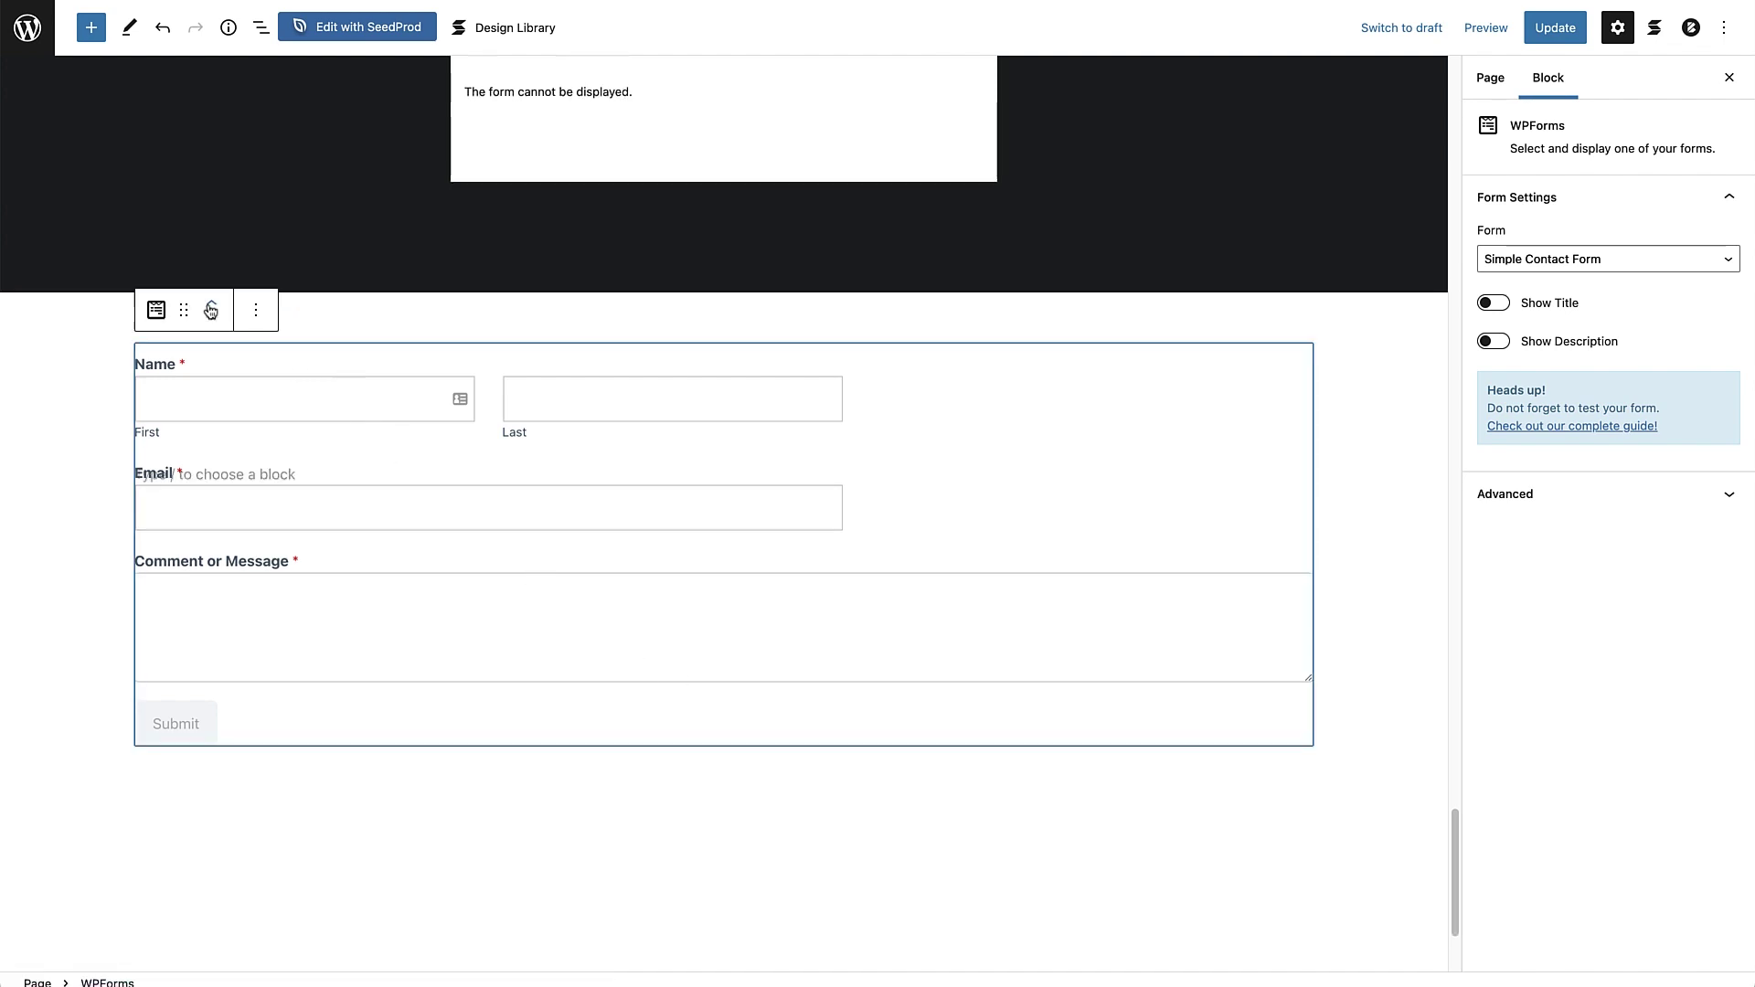
left_click(210, 309)
left_click(211, 309)
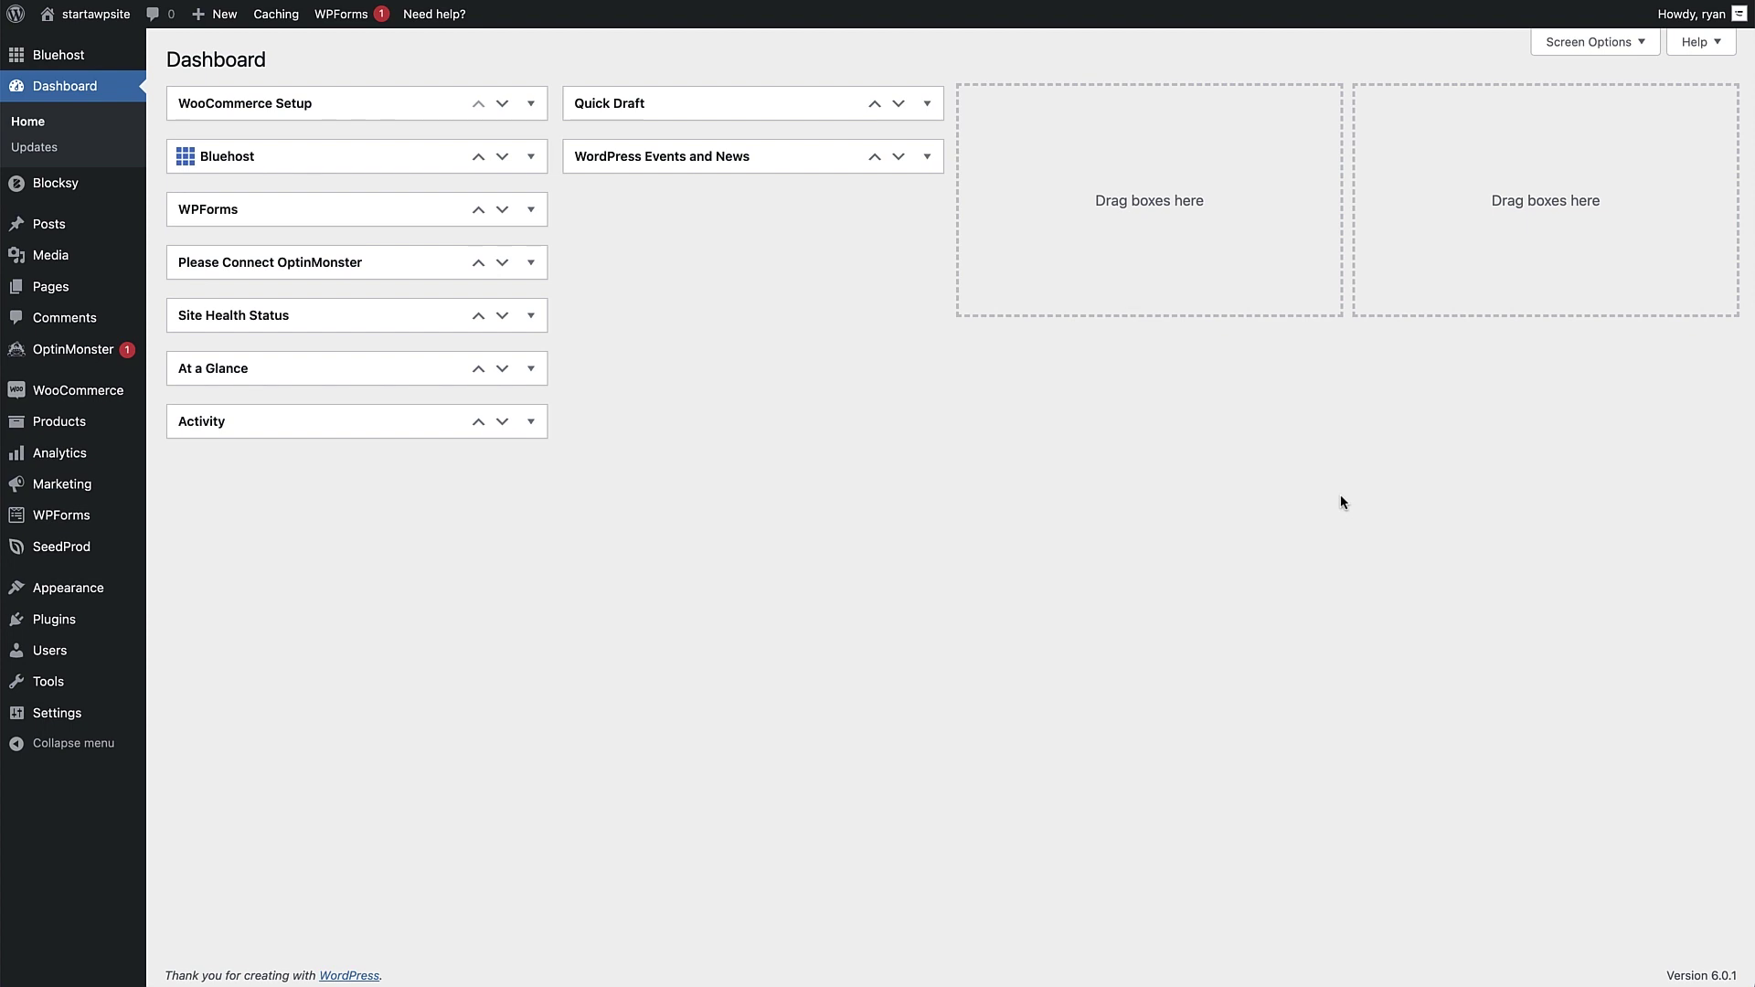
Back on the Dashboard, bring up the WPForms sidebar menu.
mouse_move(26, 527)
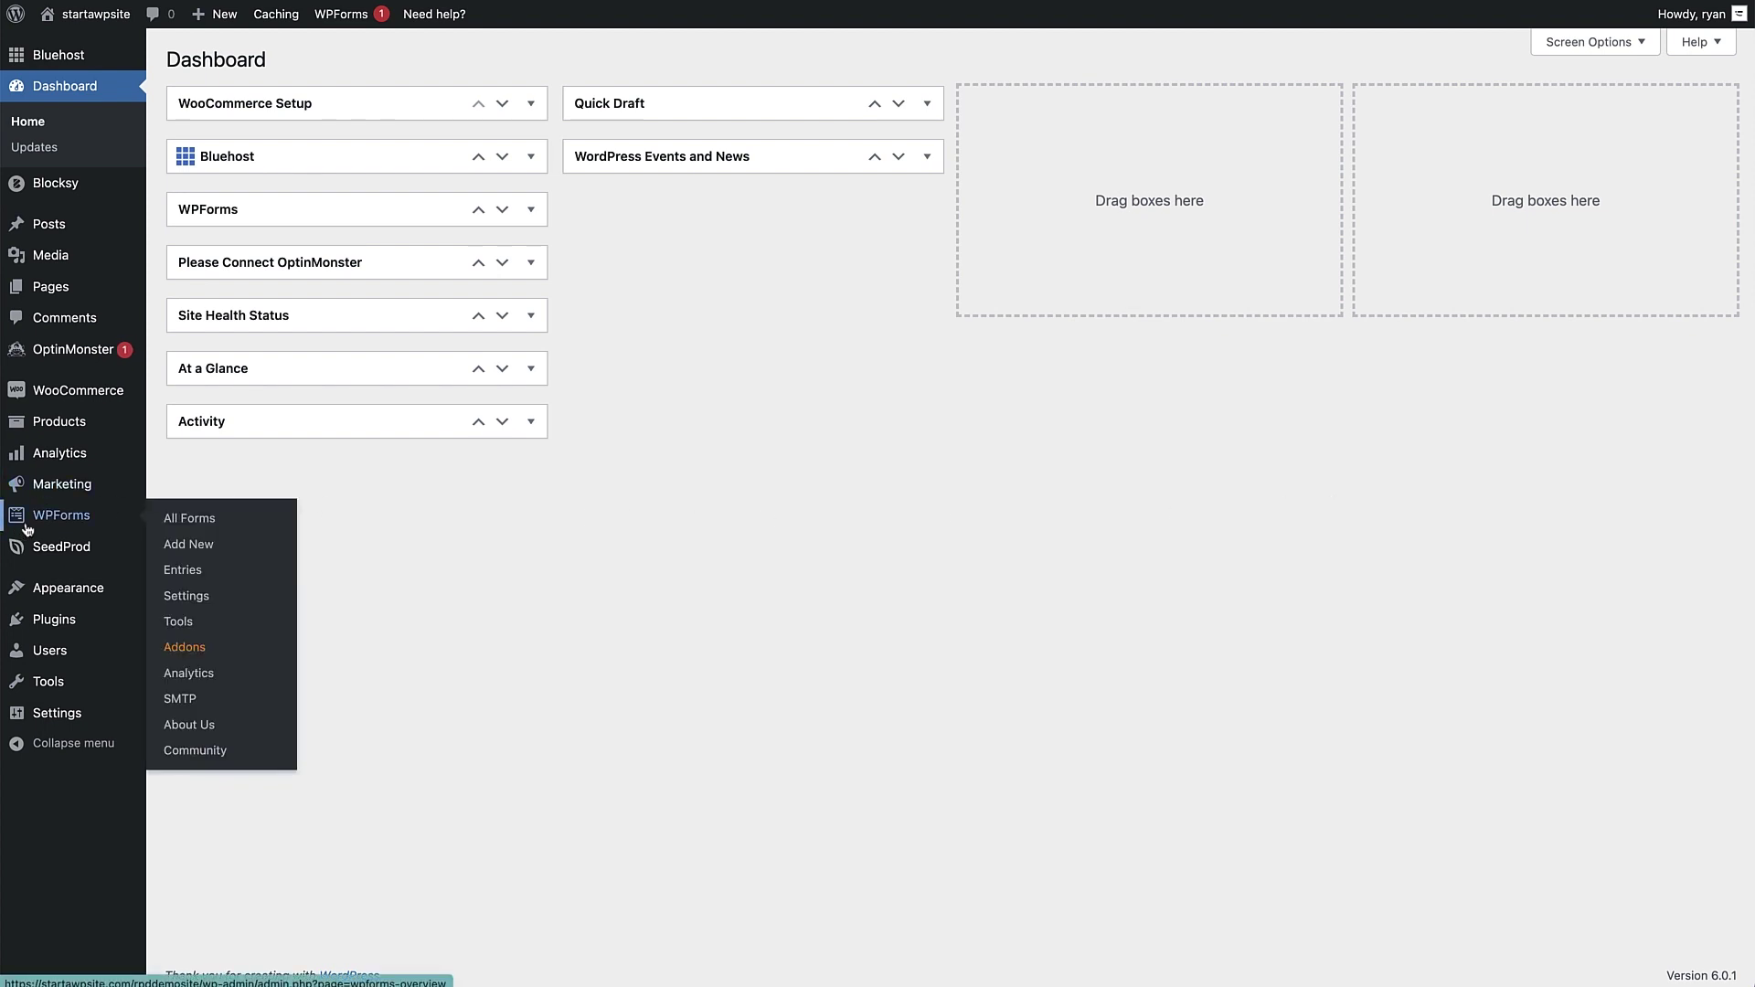
Open the latest Simple Contact Form entry (3 of 3) to see its message and User Journey.
left_click(171, 571)
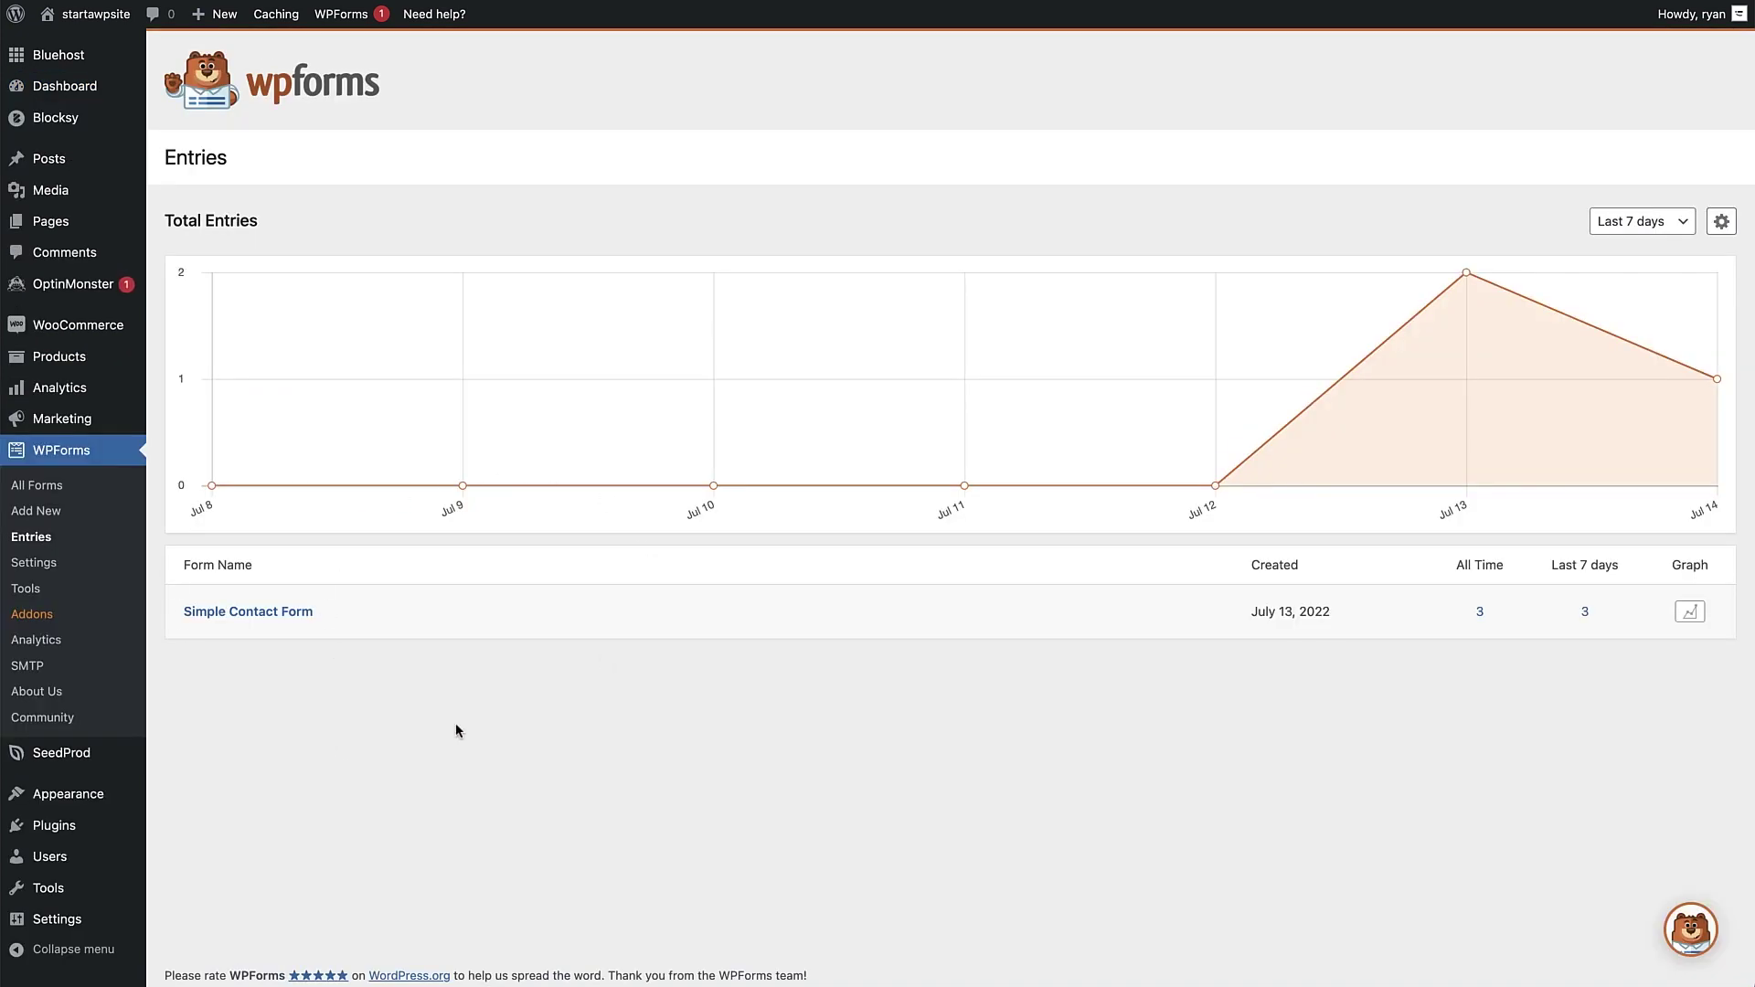
left_click(270, 614)
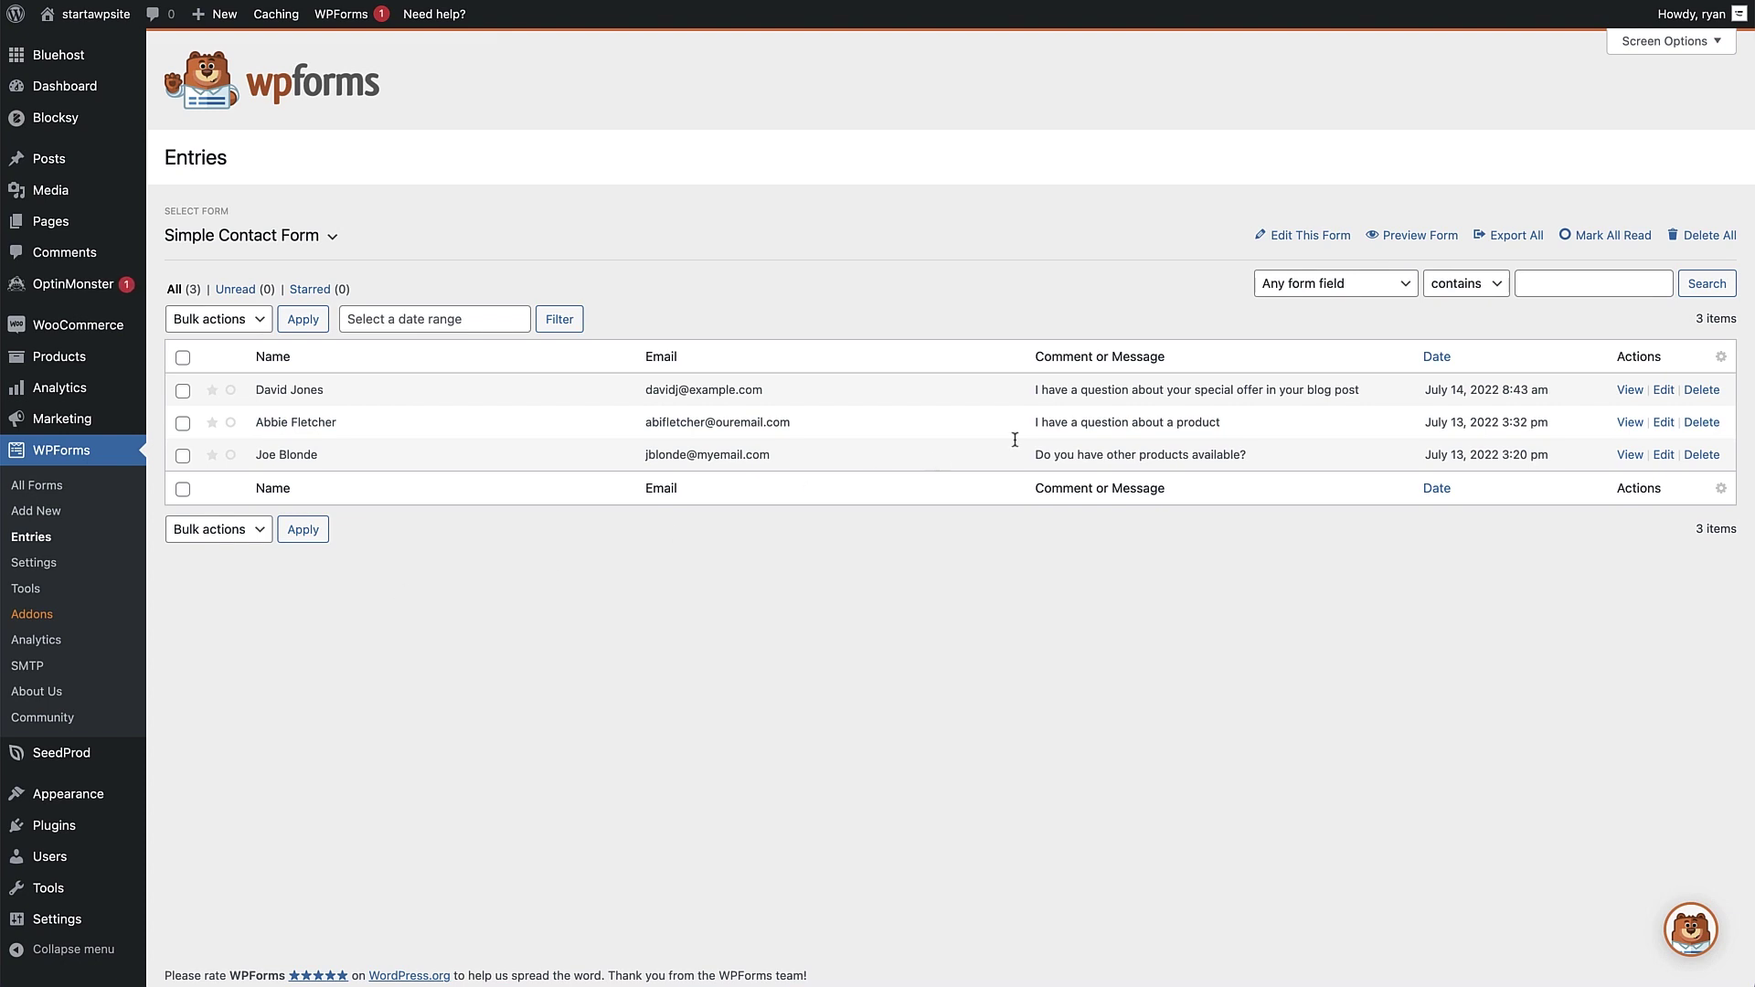
left_click(1627, 391)
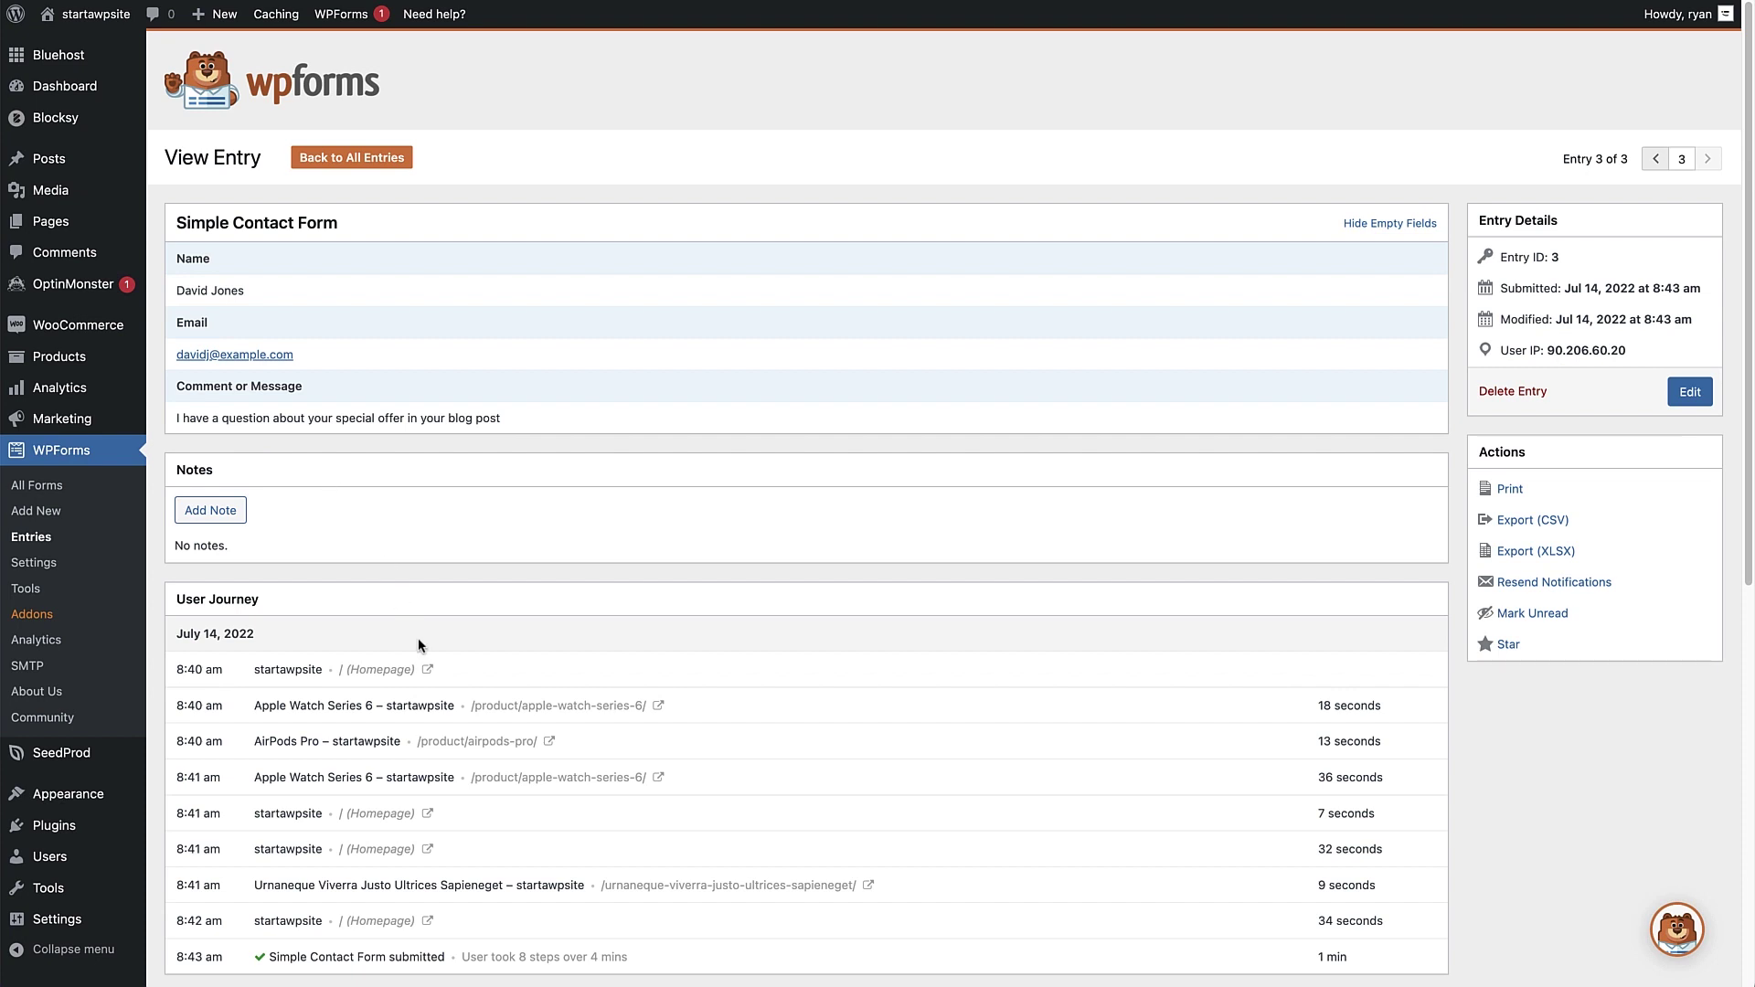
Review the entry's User Journey and Location sections, then browse the WPForms Addons list.
left_click_drag(1750, 274, 1751, 393)
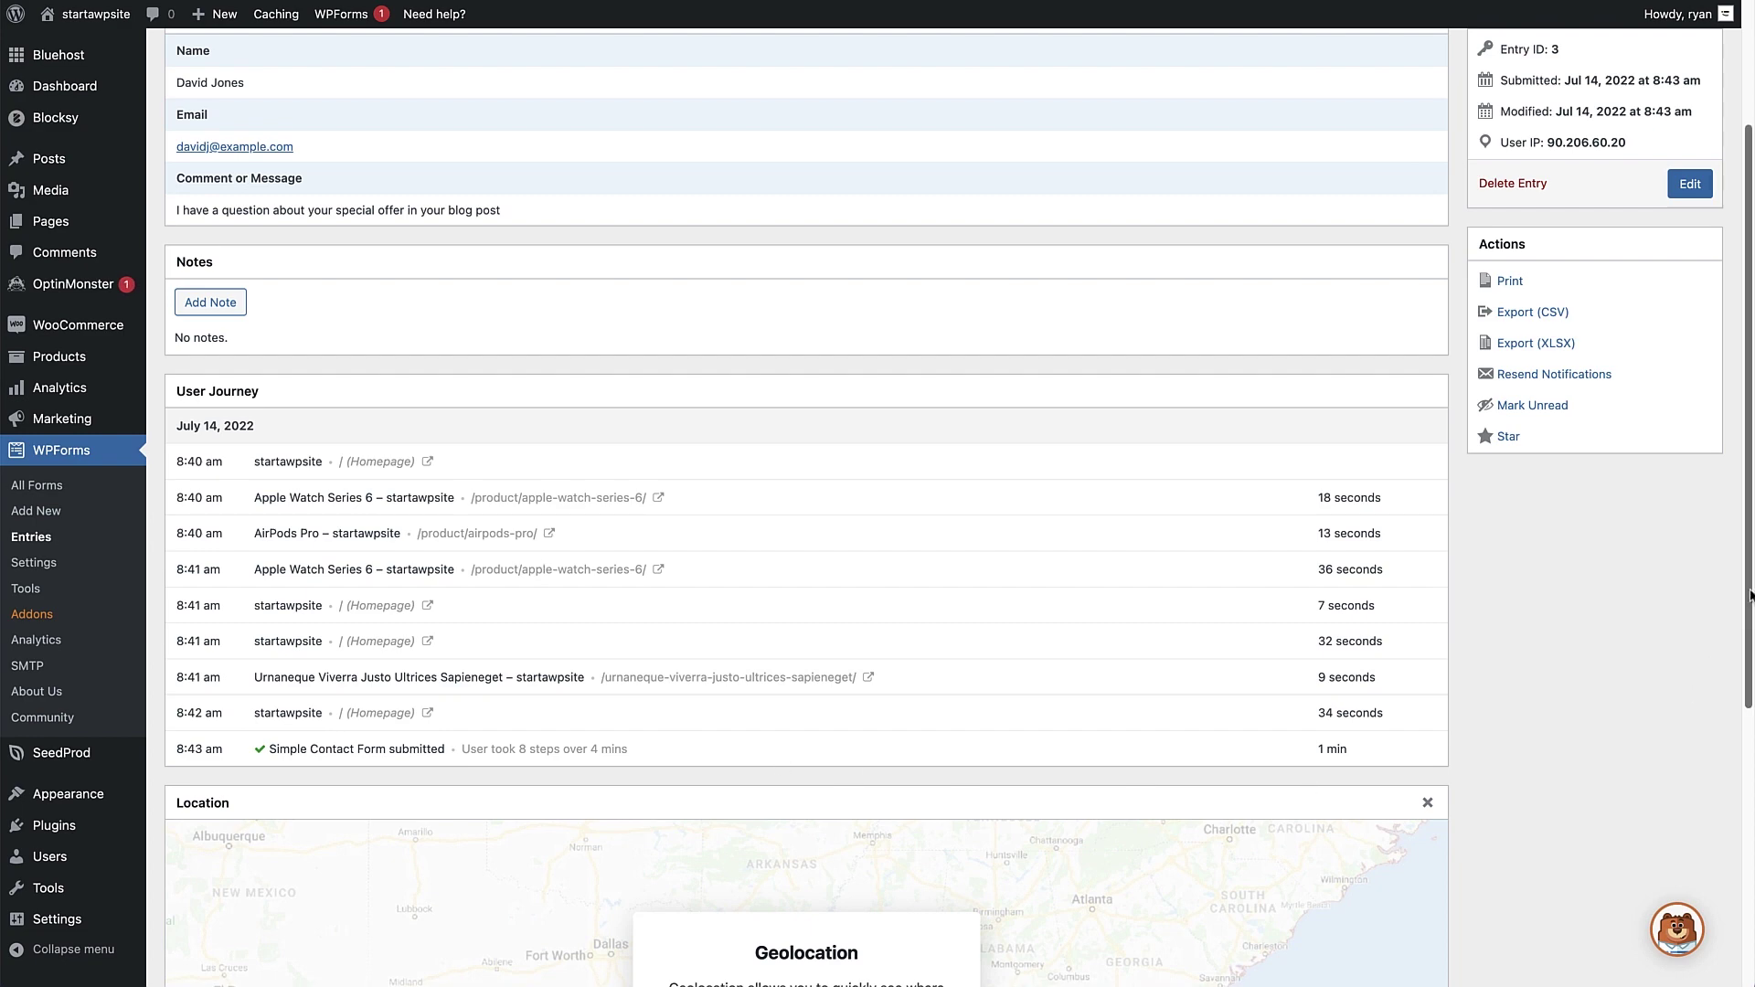
scroll(1748, 642, "down", 2)
scroll(1728, 694, "down", 5)
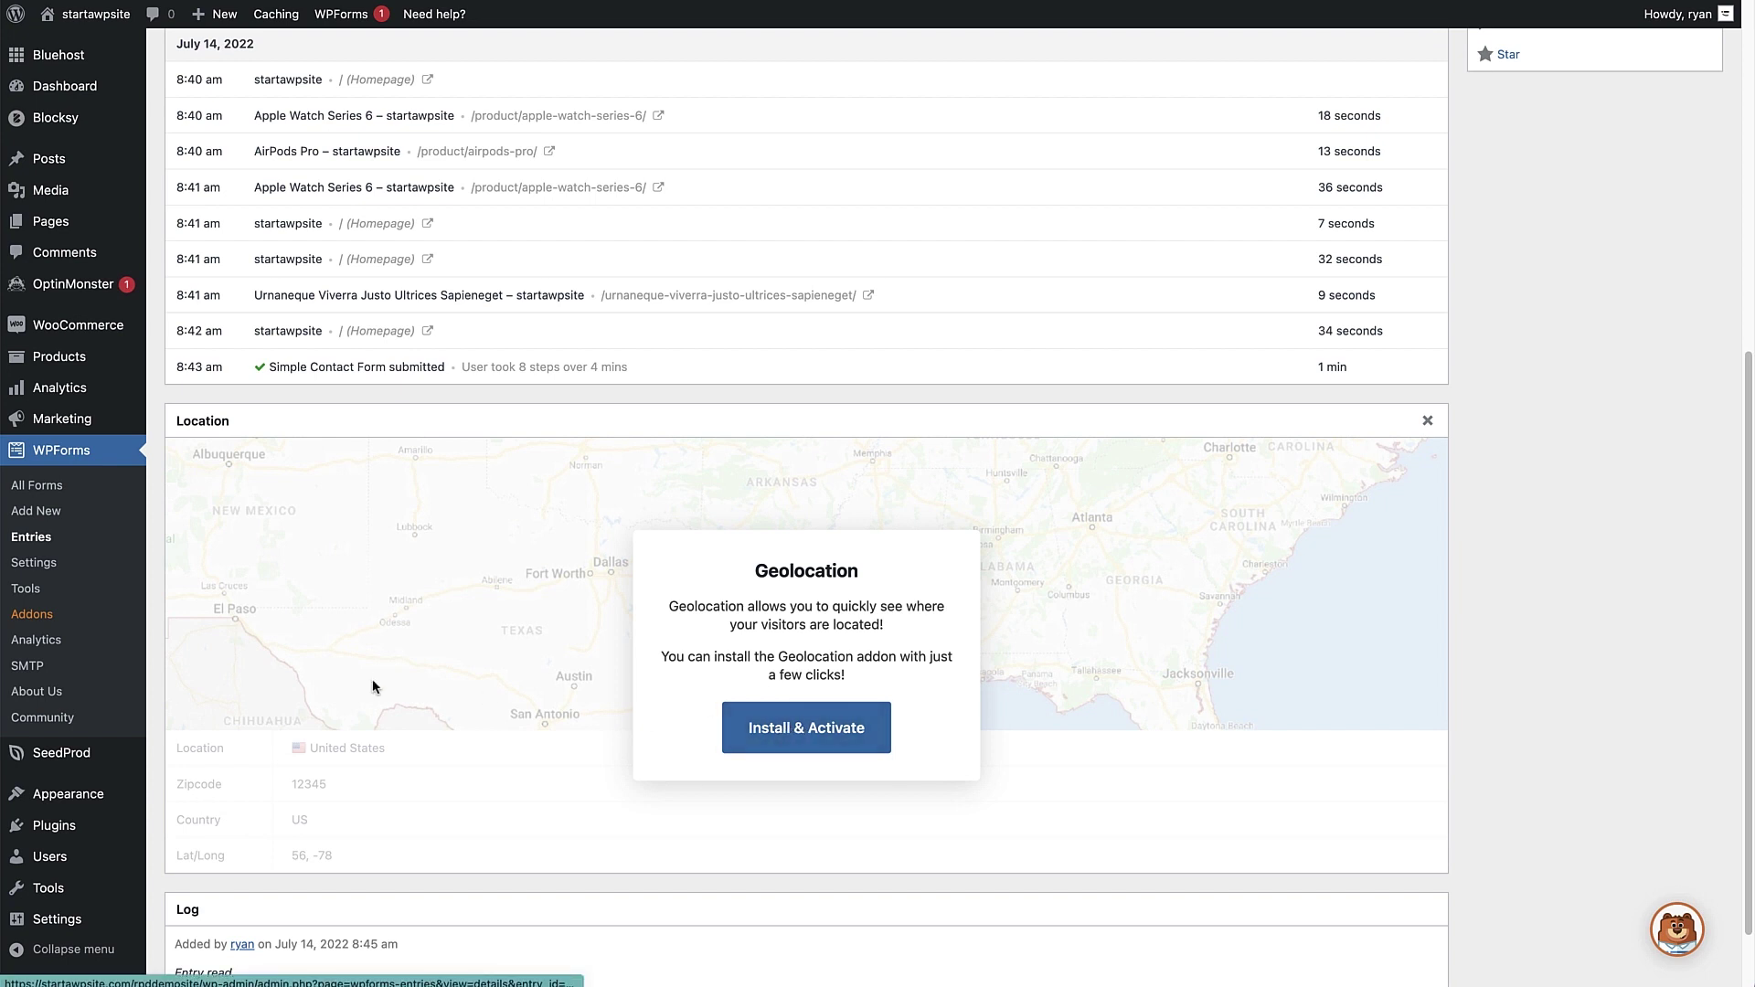
left_click(36, 614)
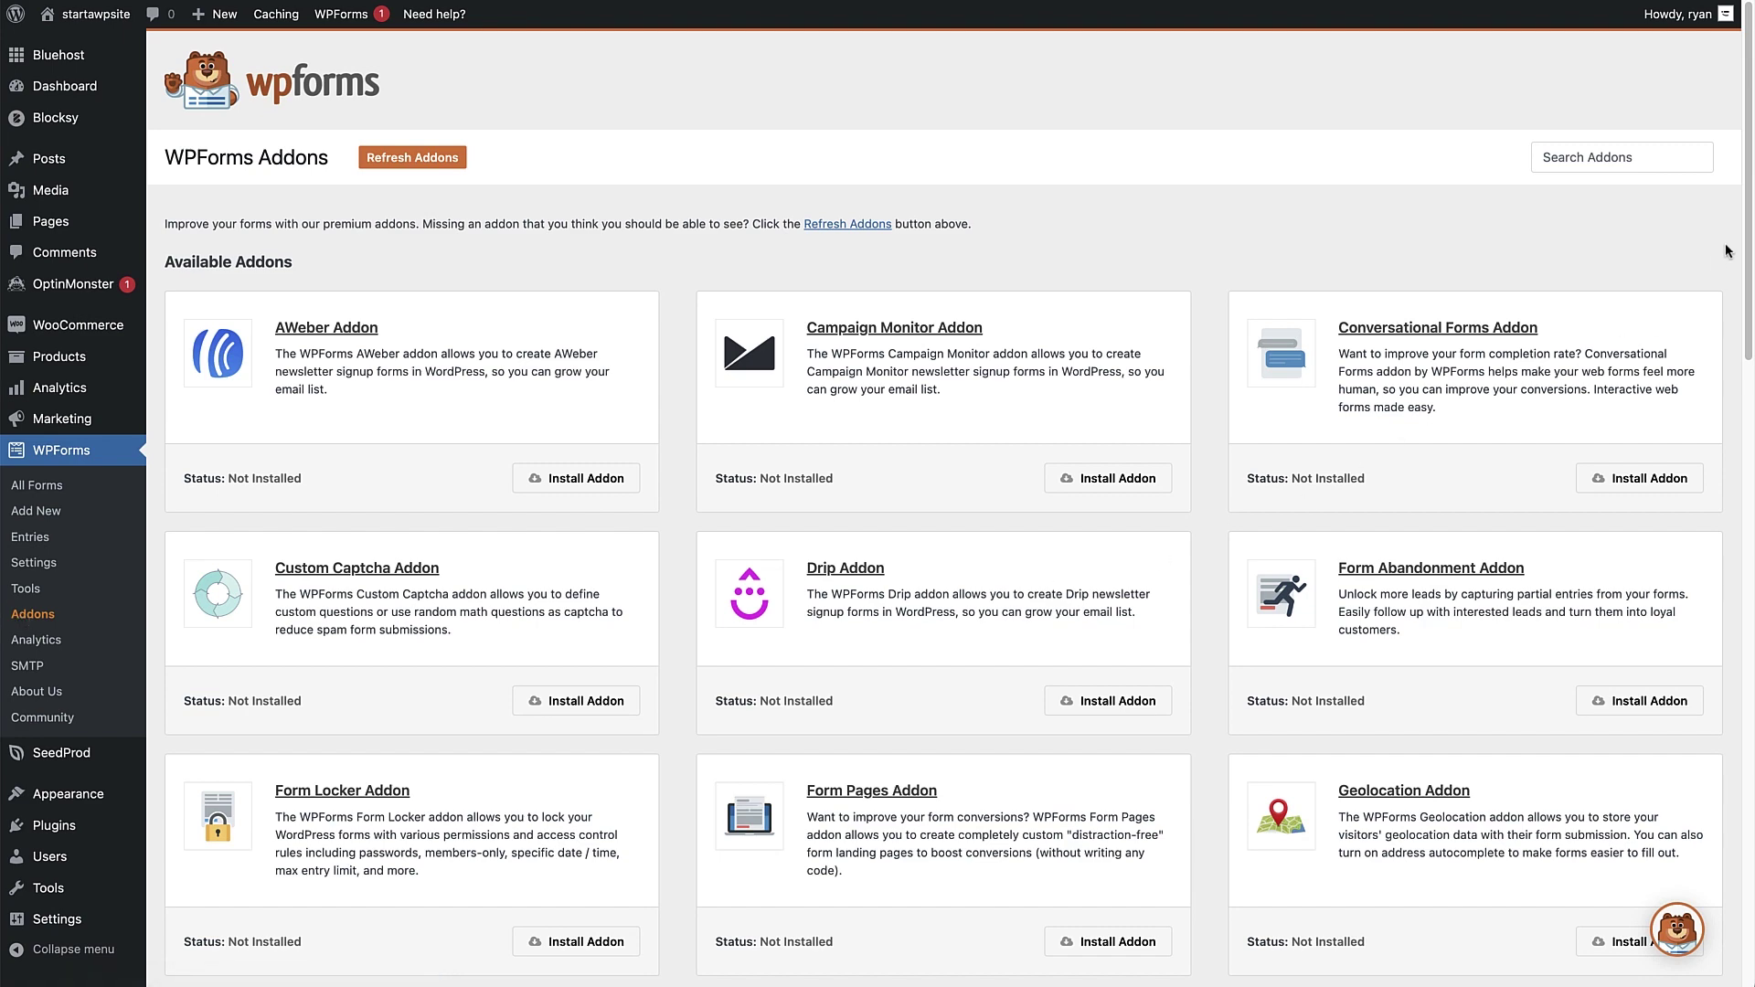
scroll(1746, 220, "down", 4)
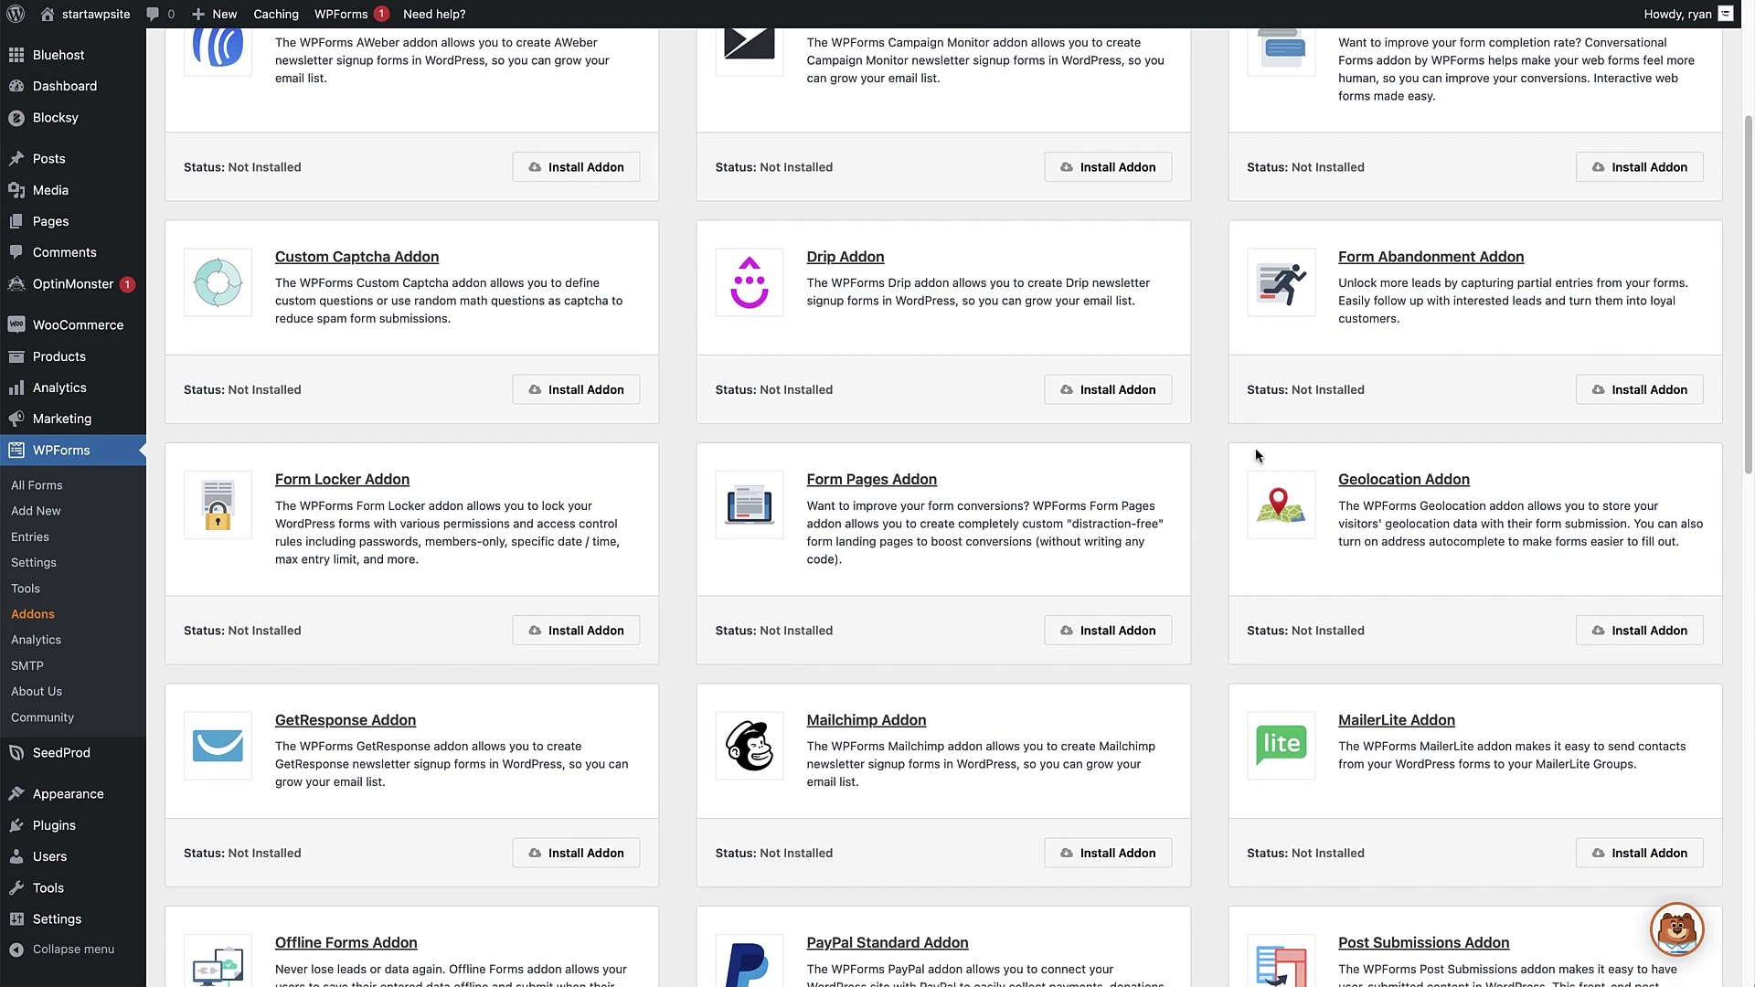